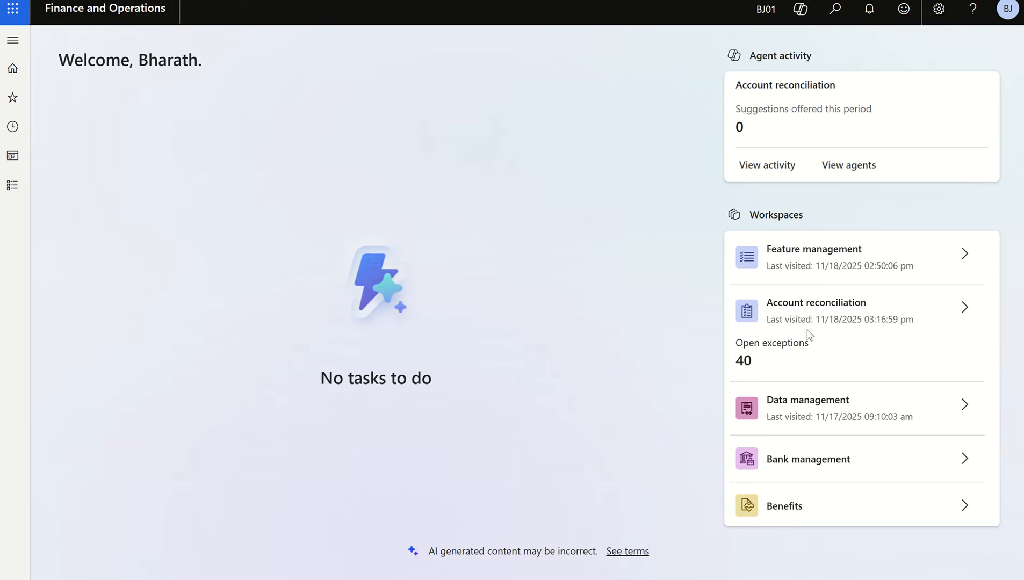
- Open the Account reconciliation workspace and select fiscal period Period 8 of year 2025 - 26 in the BJ calendar
{"action": "left_click", "coordinate": [955, 309]}
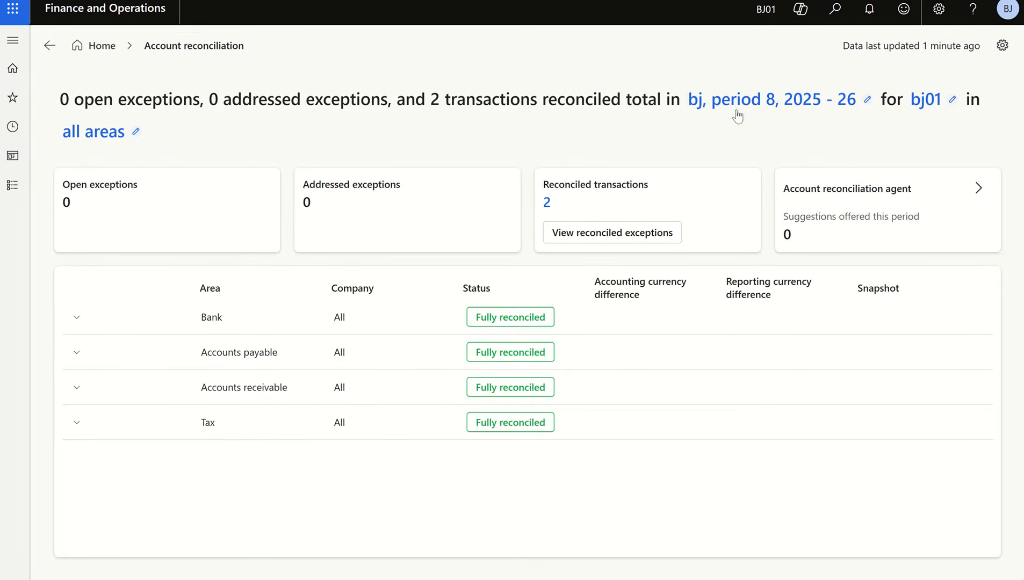
{"action": "left_click", "coordinate": [866, 102]}
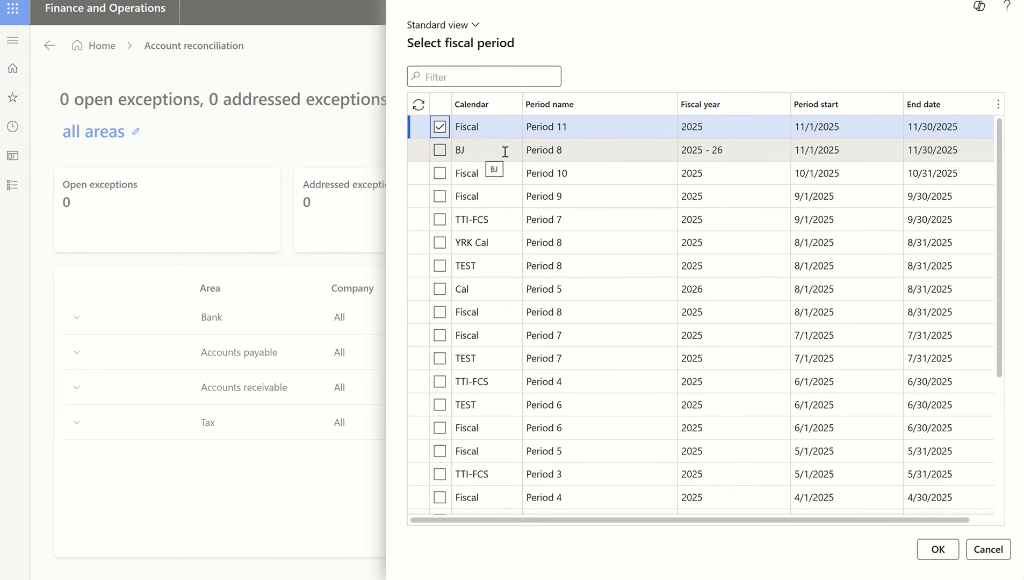
{"action": "left_click", "coordinate": [442, 153]}
{"action": "left_click", "coordinate": [440, 151]}
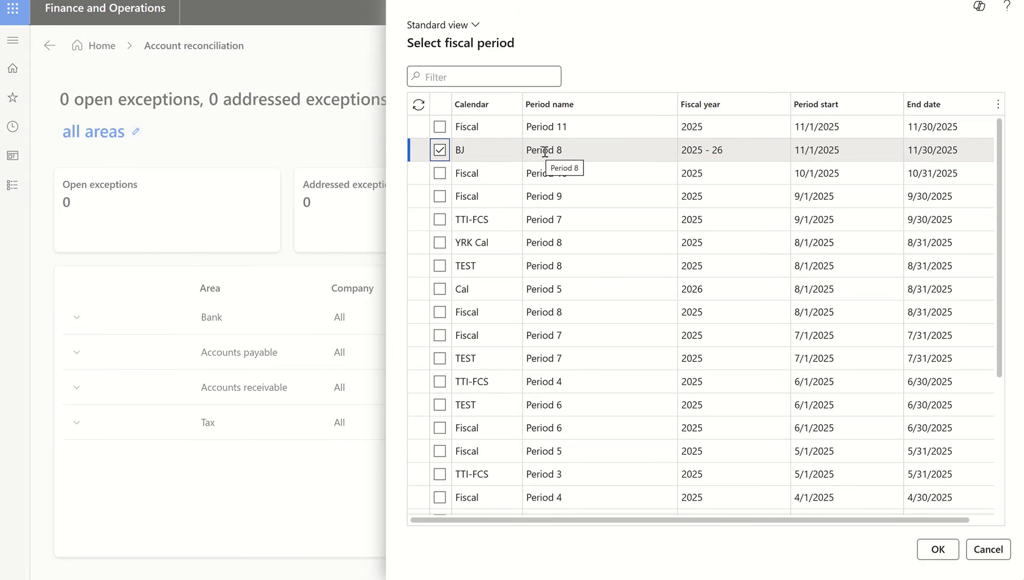
{"action": "left_click", "coordinate": [935, 555]}
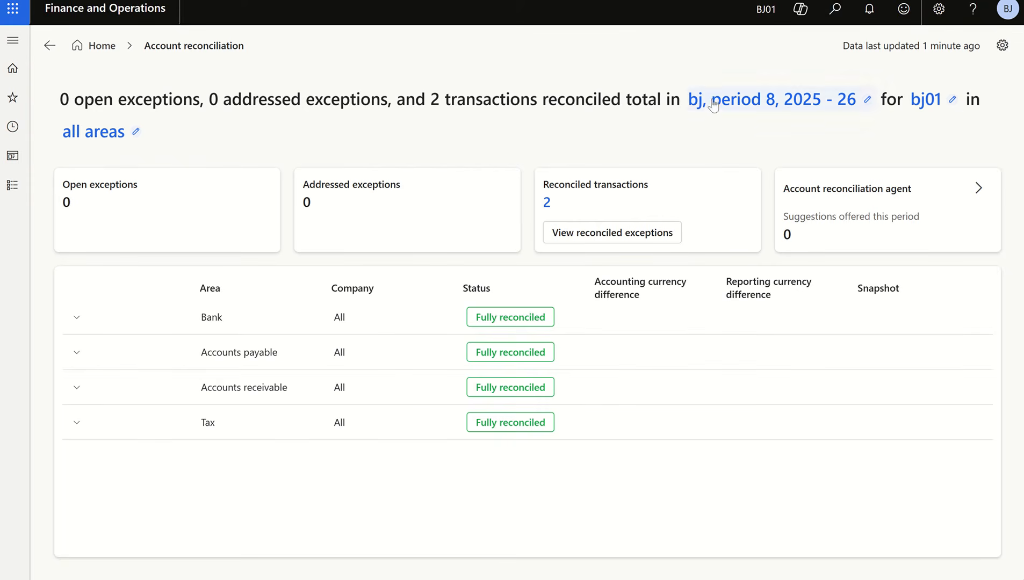
- Confirm legal entity BJ01 and all reconciliation areas (Bank, Accounts payable, Accounts receivable, Tax) as the workspace scope
{"action": "left_click", "coordinate": [953, 100]}
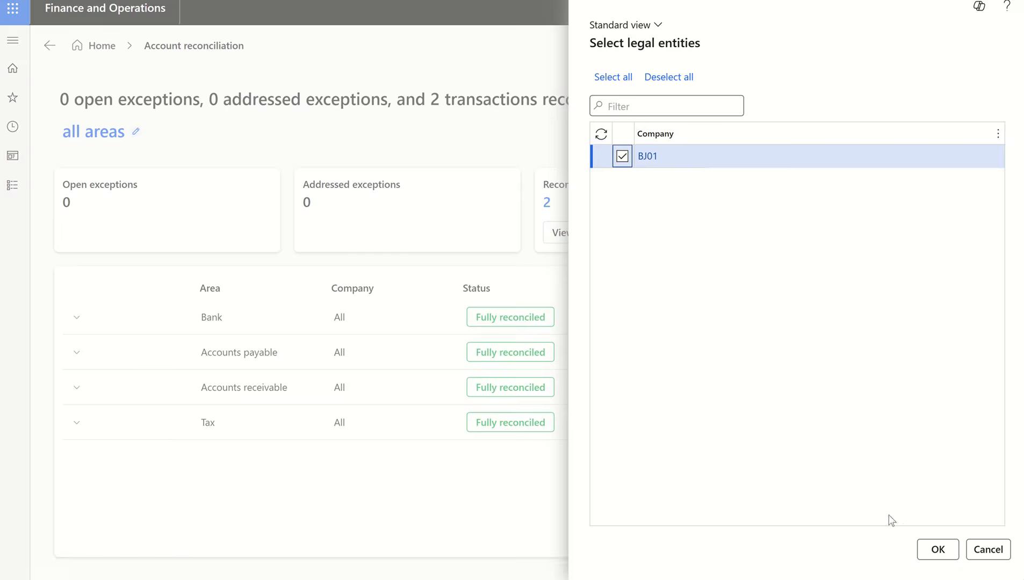
{"action": "left_click", "coordinate": [924, 548]}
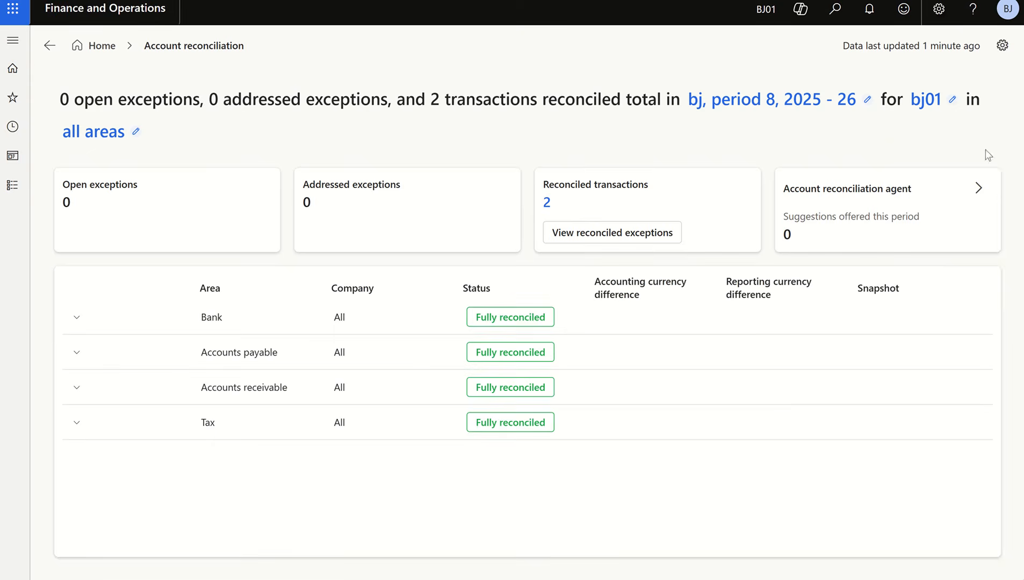
{"action": "left_click", "coordinate": [137, 133]}
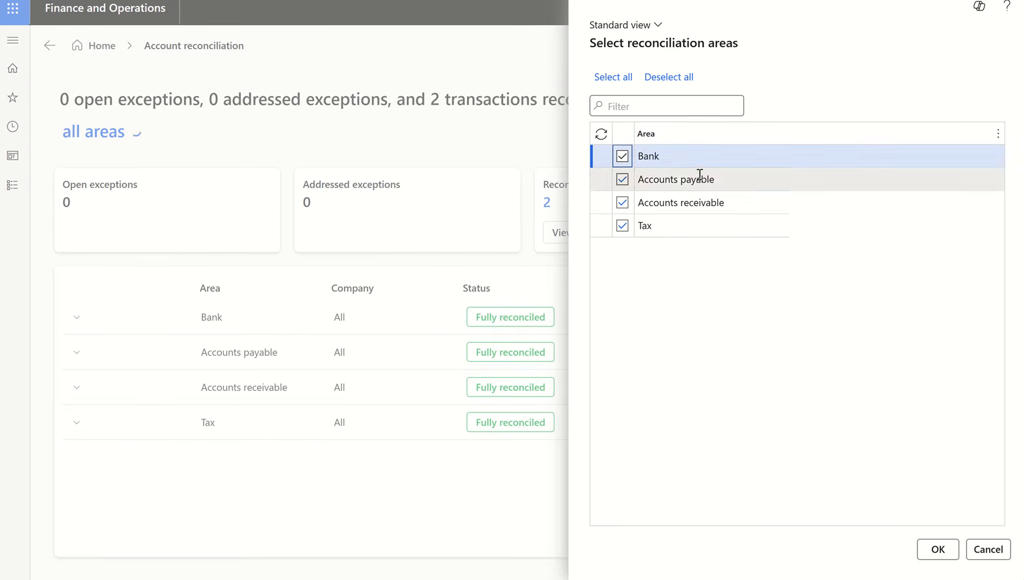
{"action": "left_click", "coordinate": [935, 554]}
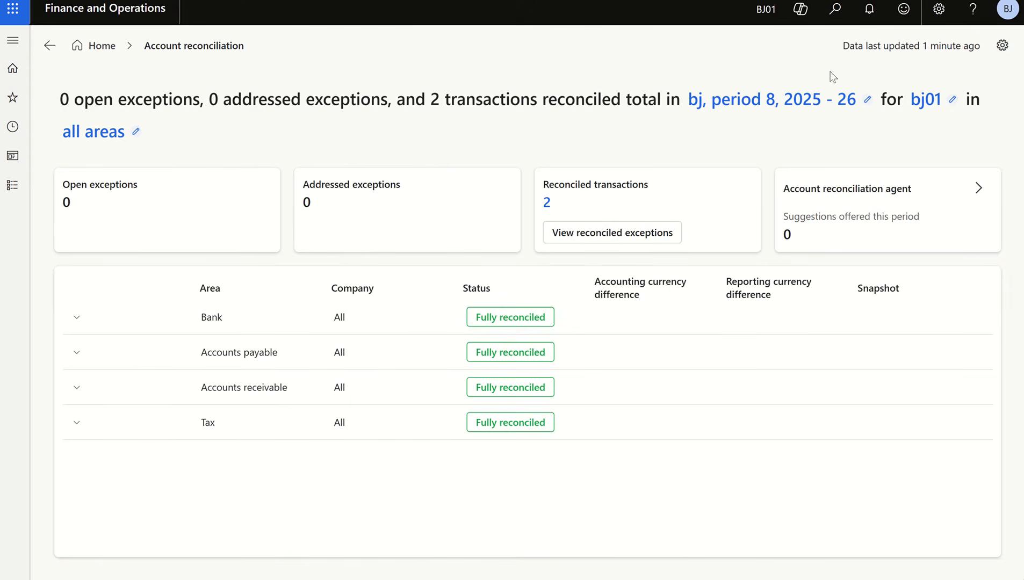
- Open the account reconciliation configuration and examine the Accounts payable, Accounts receivable and Bank reconciliation settings
{"action": "left_click", "coordinate": [1002, 47]}
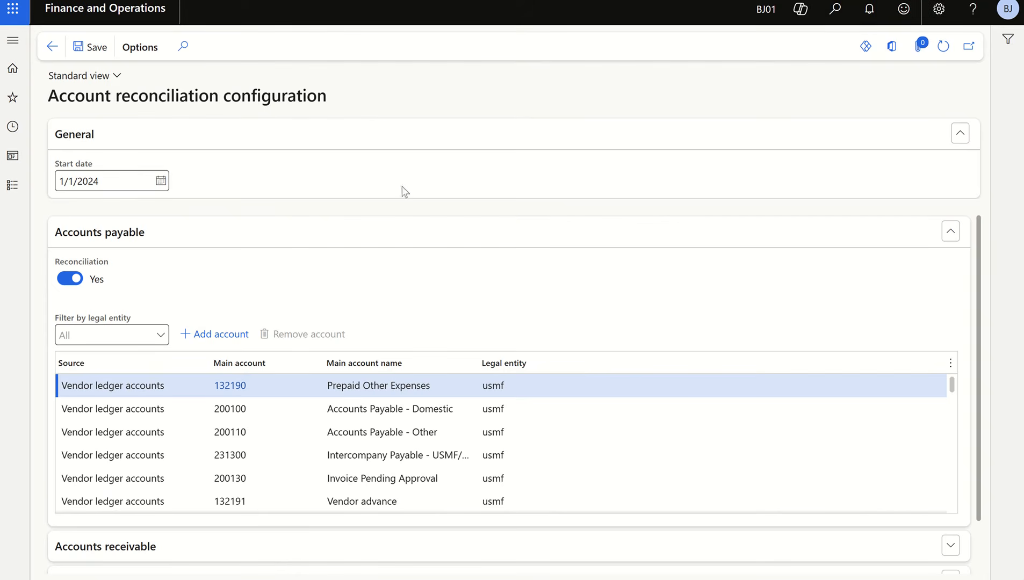
{"action": "left_click", "coordinate": [155, 234]}
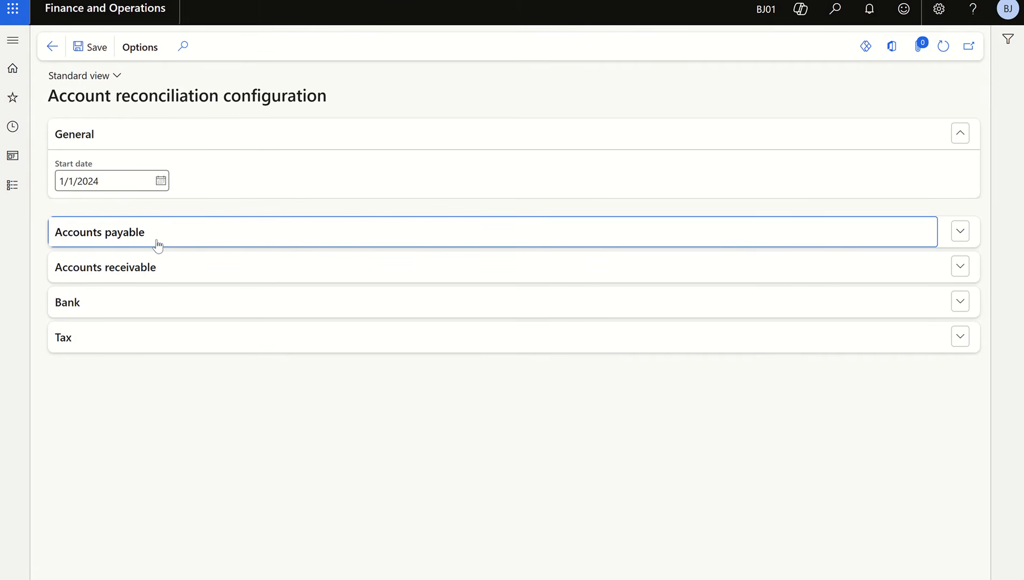
{"action": "left_click", "coordinate": [196, 232]}
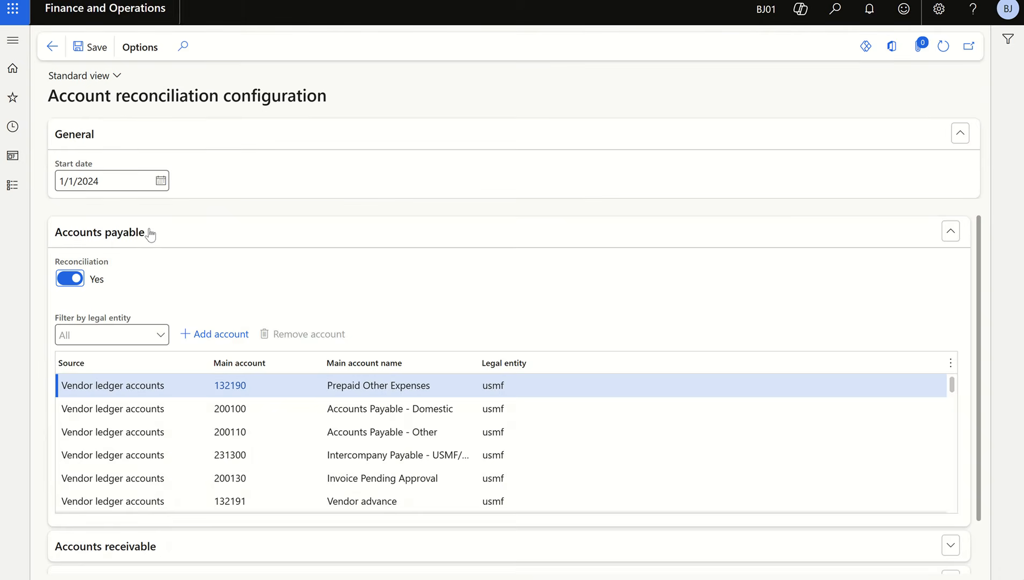
{"action": "left_click", "coordinate": [119, 234]}
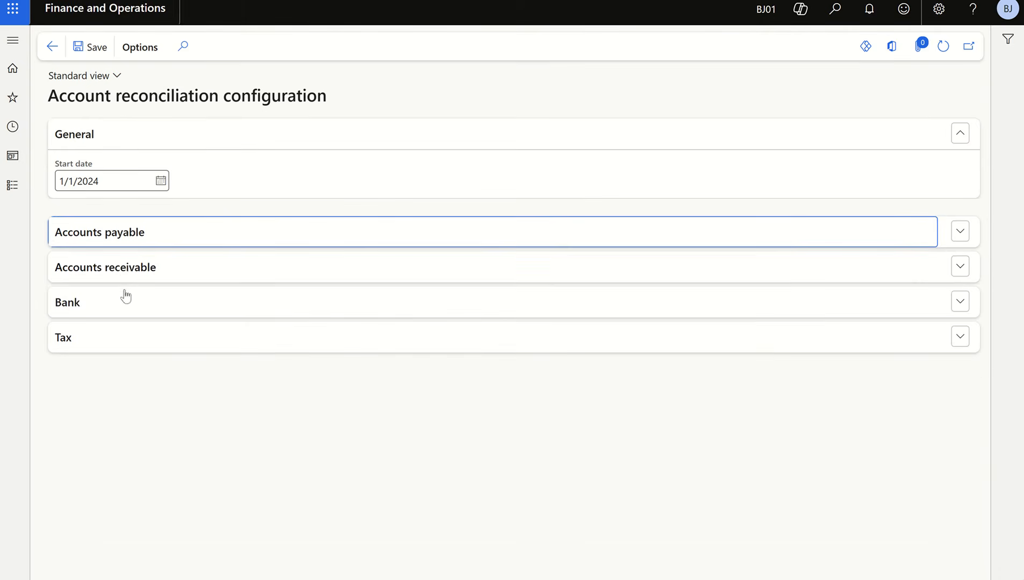
{"action": "left_click", "coordinate": [124, 274]}
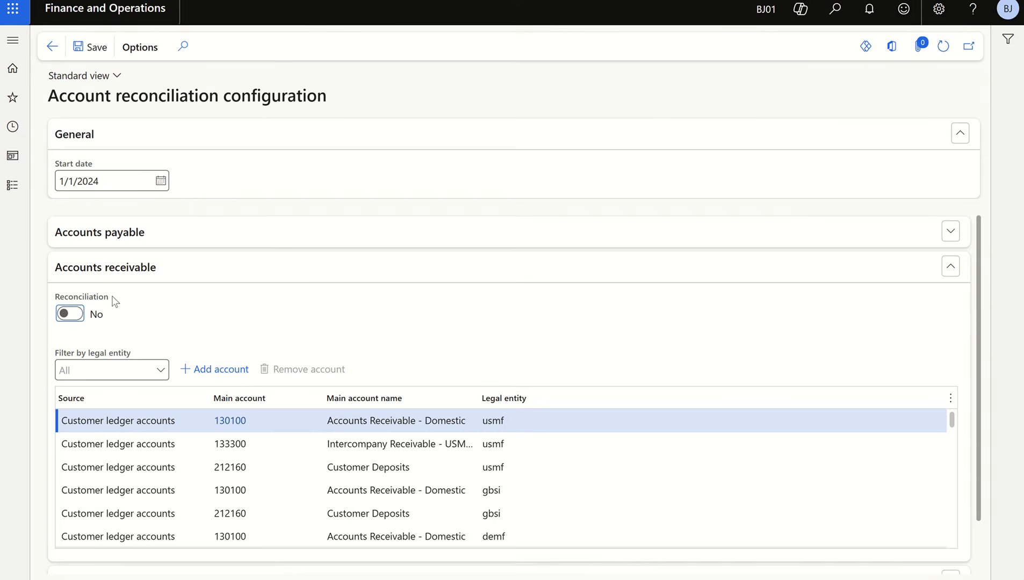
{"action": "left_click", "coordinate": [121, 275]}
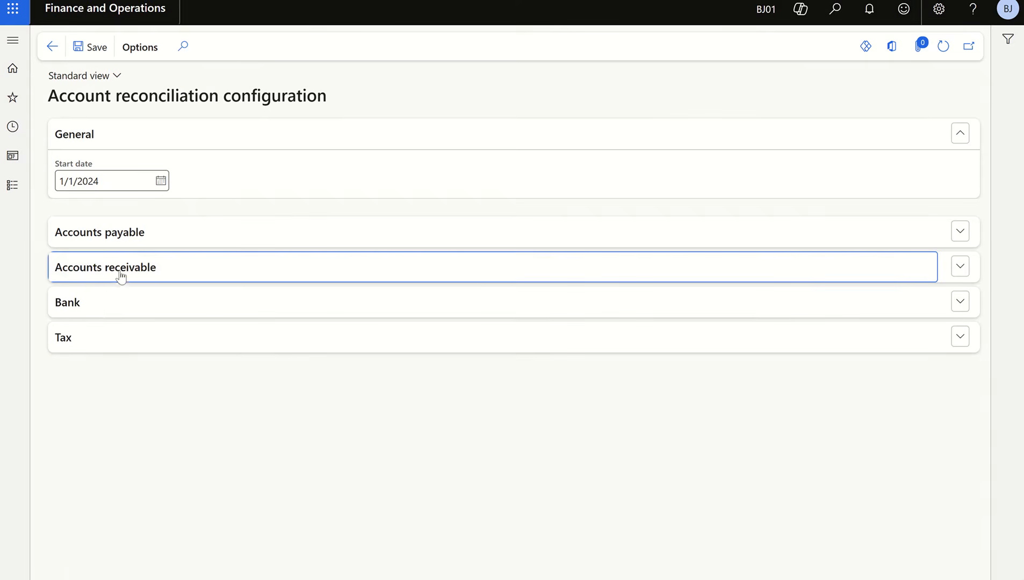
{"action": "left_click", "coordinate": [92, 310]}
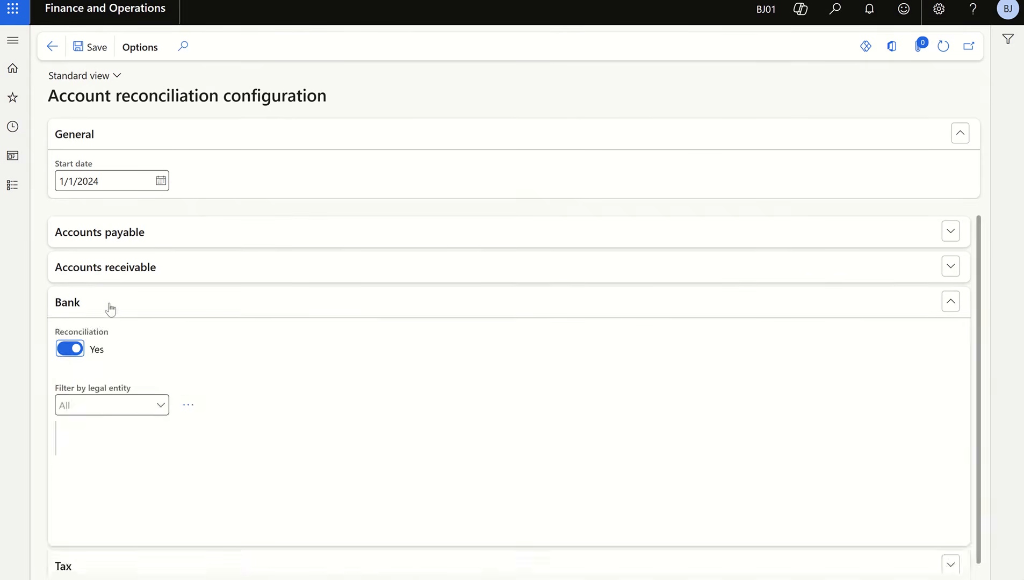
{"action": "left_click", "coordinate": [110, 308]}
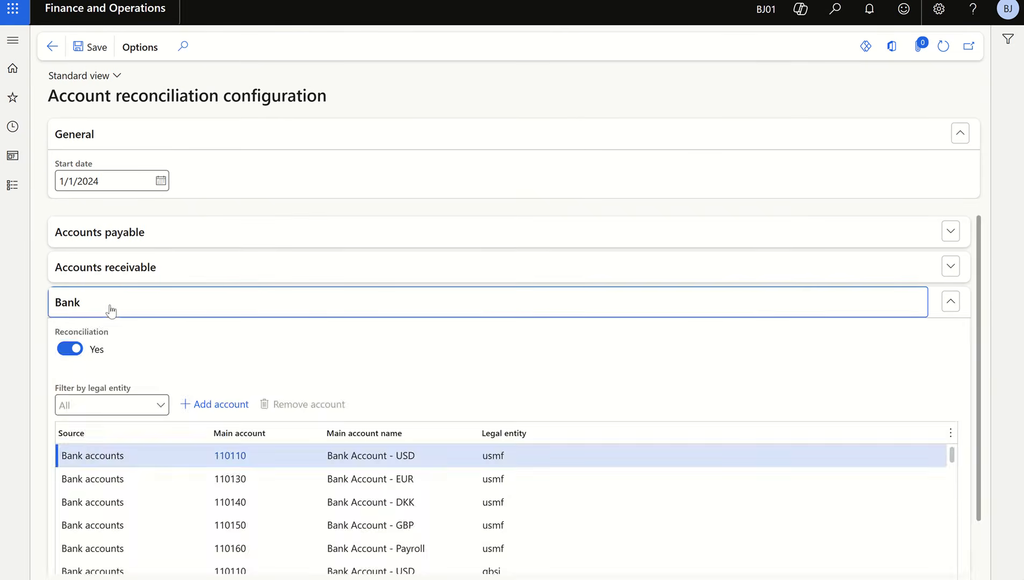
- Filter the Accounts payable reconciliation accounts to legal entities containing "bj"
{"action": "left_click", "coordinate": [130, 234]}
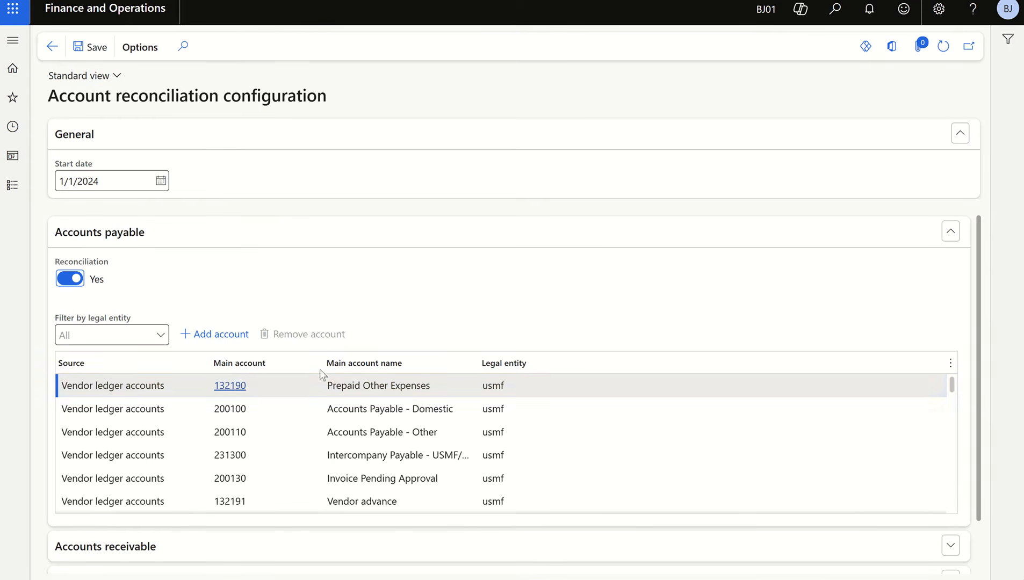
{"action": "left_click", "coordinate": [527, 365]}
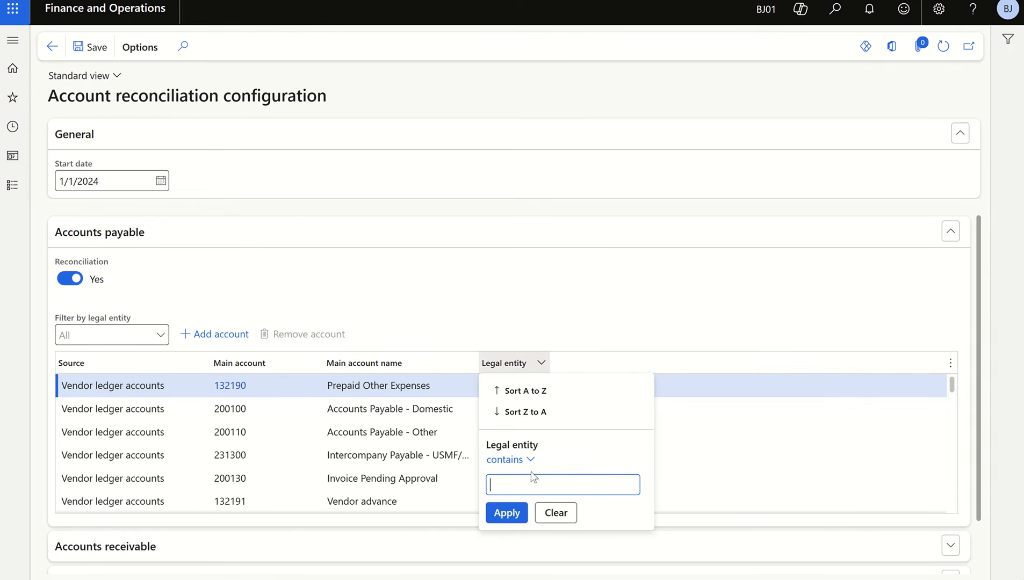
{"action": "type", "text": "bj"}
{"action": "key", "text": "Return"}
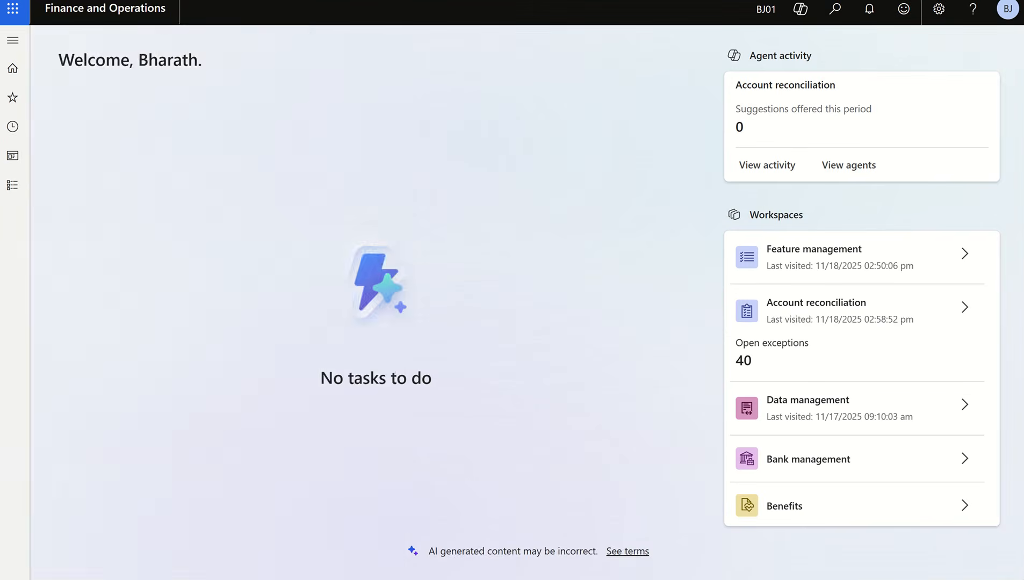
- Open the Vendor posting profiles page from the Accounts payable setup
{"action": "left_click", "coordinate": [15, 186]}
{"action": "left_click", "coordinate": [84, 222]}
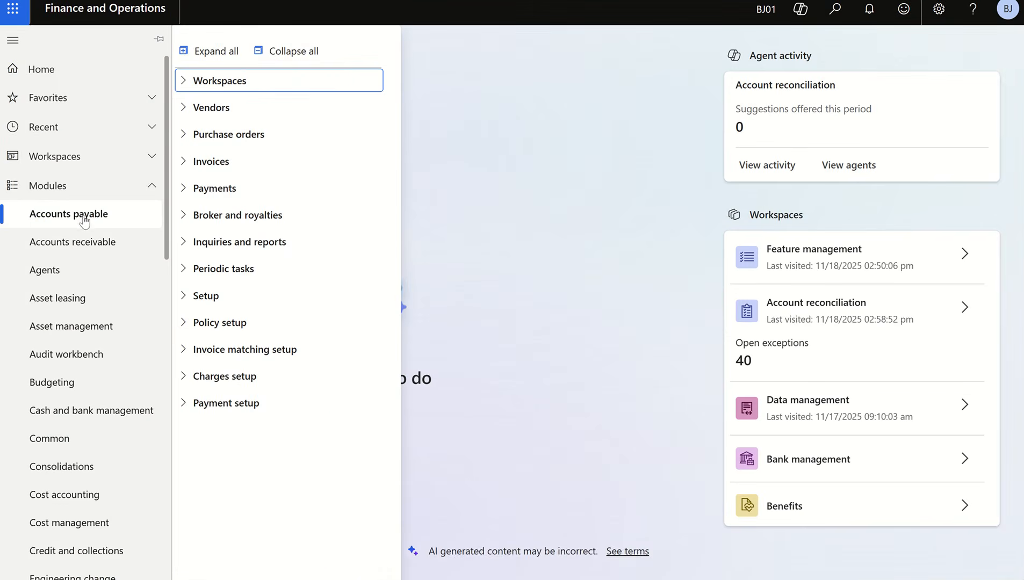
{"action": "left_click", "coordinate": [212, 297]}
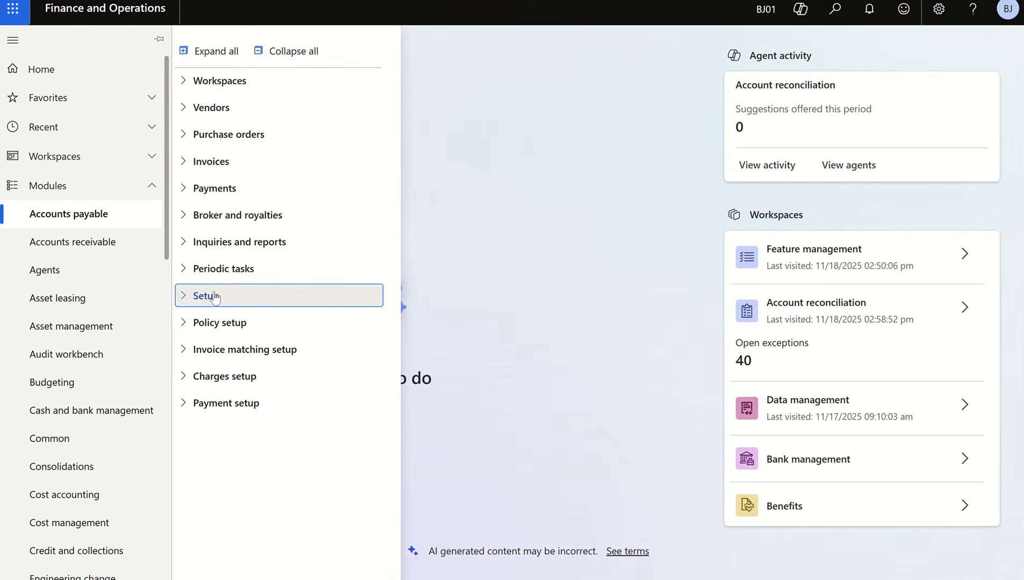
{"action": "left_click", "coordinate": [253, 438]}
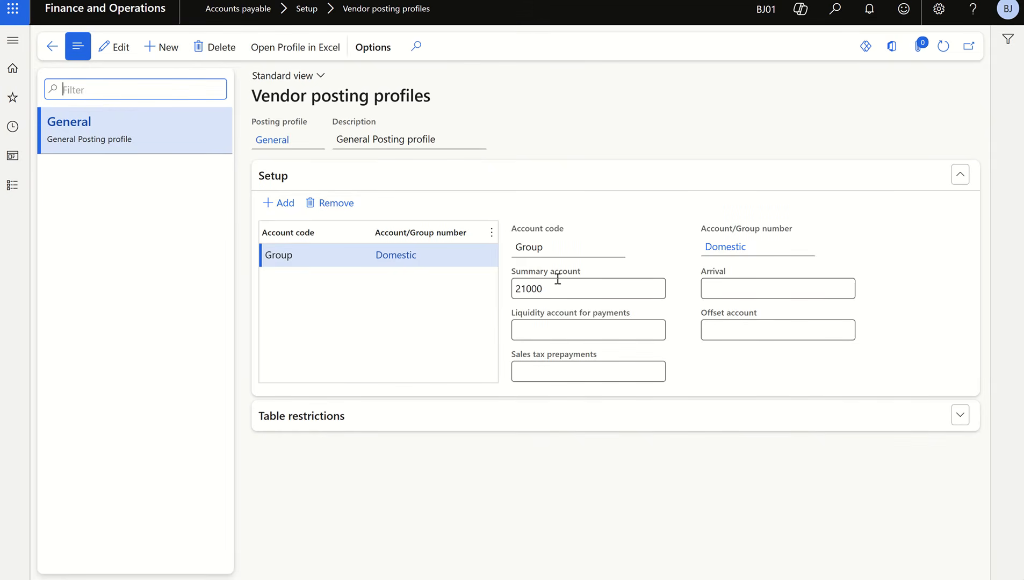
- Add a setup line to the General vendor posting profile with account code Group and vendor group Dom_Op
{"action": "left_click", "coordinate": [282, 202]}
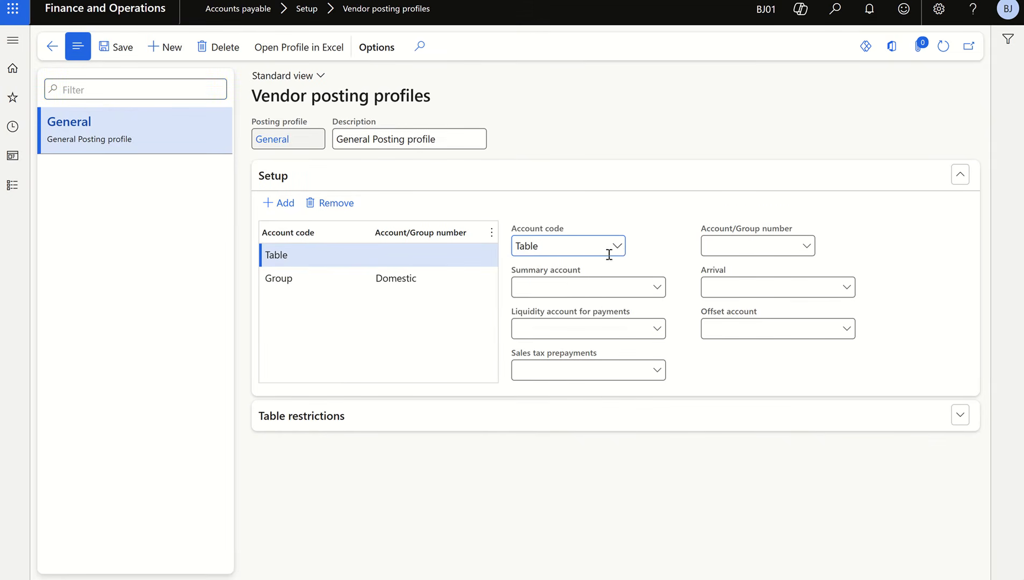
{"action": "left_click", "coordinate": [617, 248]}
{"action": "left_click", "coordinate": [571, 292]}
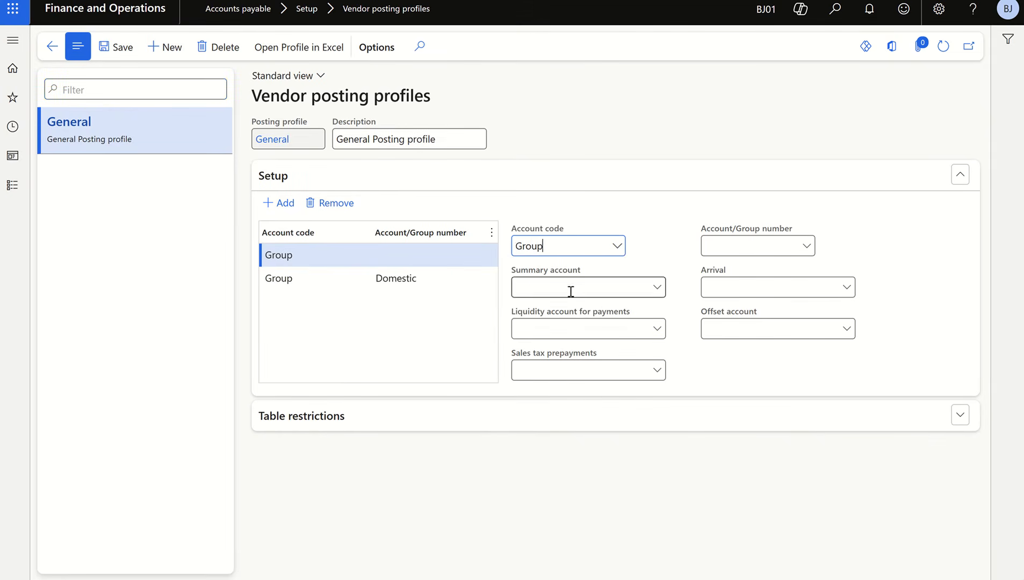
{"action": "left_click", "coordinate": [807, 247]}
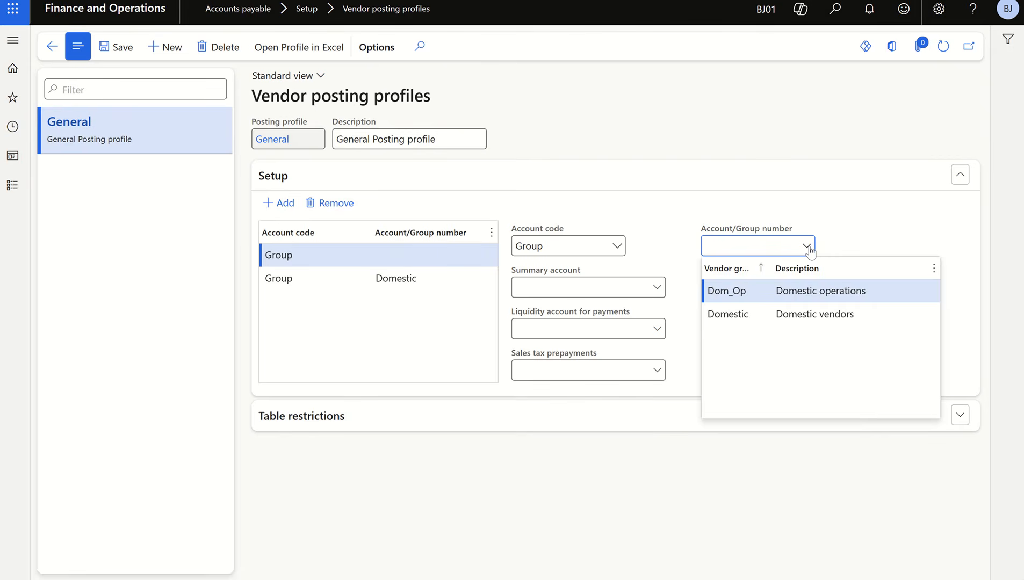
{"action": "left_click", "coordinate": [797, 290]}
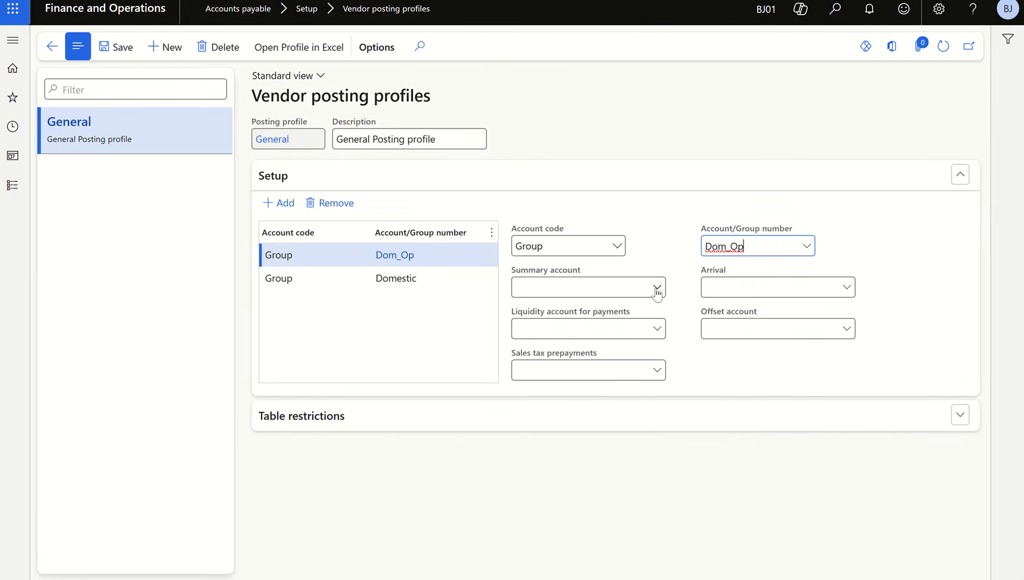
- Set the Dom_Op line's summary account to 21002 (Trade payable_Inter) and save the posting profile
{"action": "left_click", "coordinate": [657, 289]}
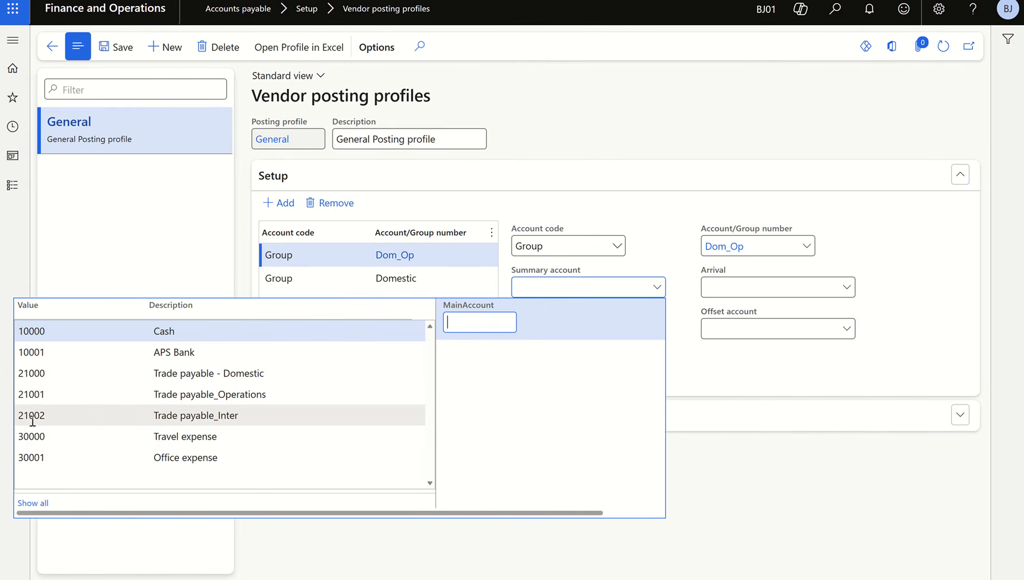
{"action": "left_click", "coordinate": [227, 420]}
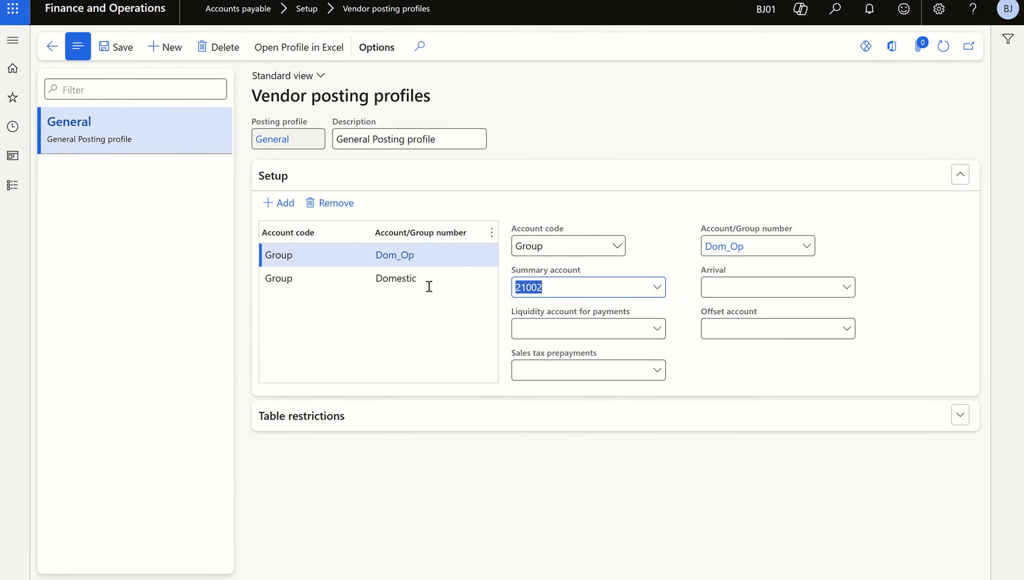
{"action": "left_click", "coordinate": [115, 47]}
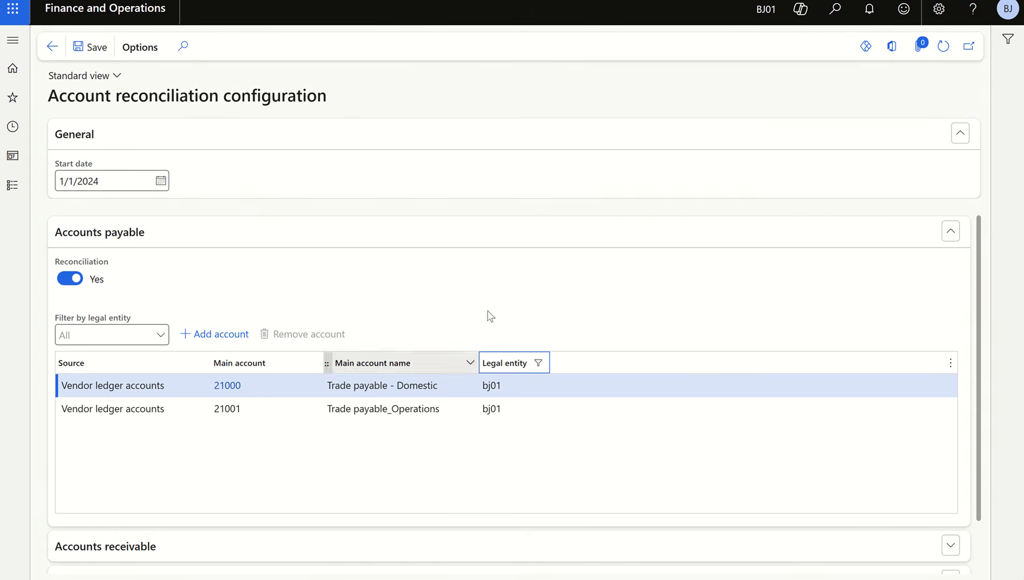
- Refresh the reconciliation configuration to check main account 21002, and return to the workspace's Accounts payable area details
{"action": "left_click", "coordinate": [943, 51]}
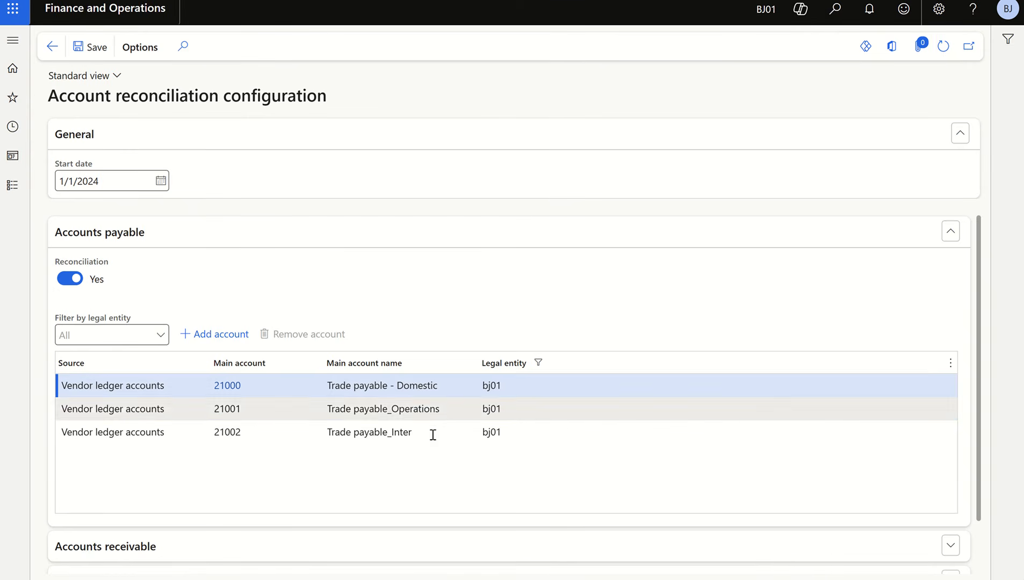
{"action": "left_click", "coordinate": [259, 431]}
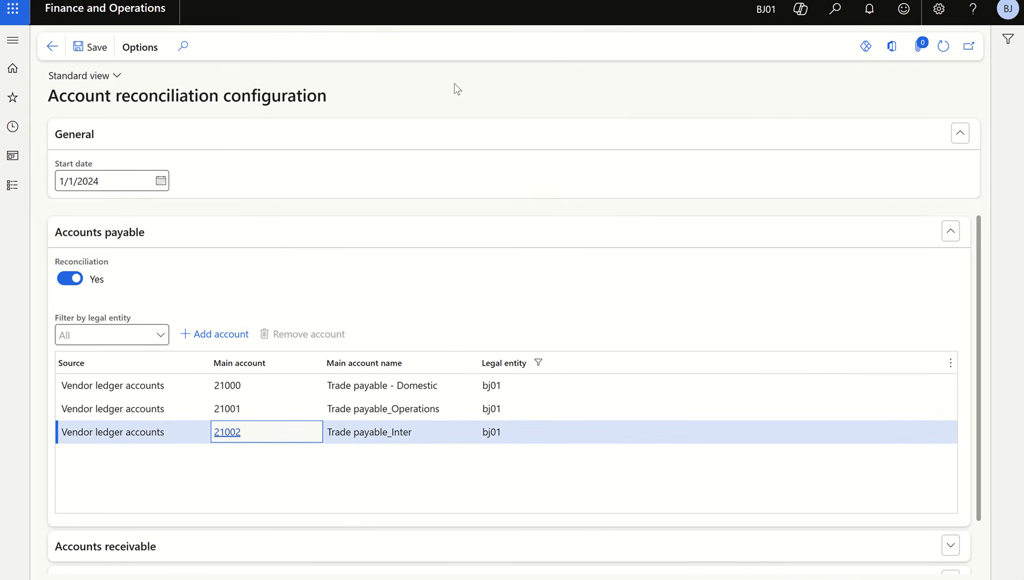
{"action": "left_click", "coordinate": [50, 46]}
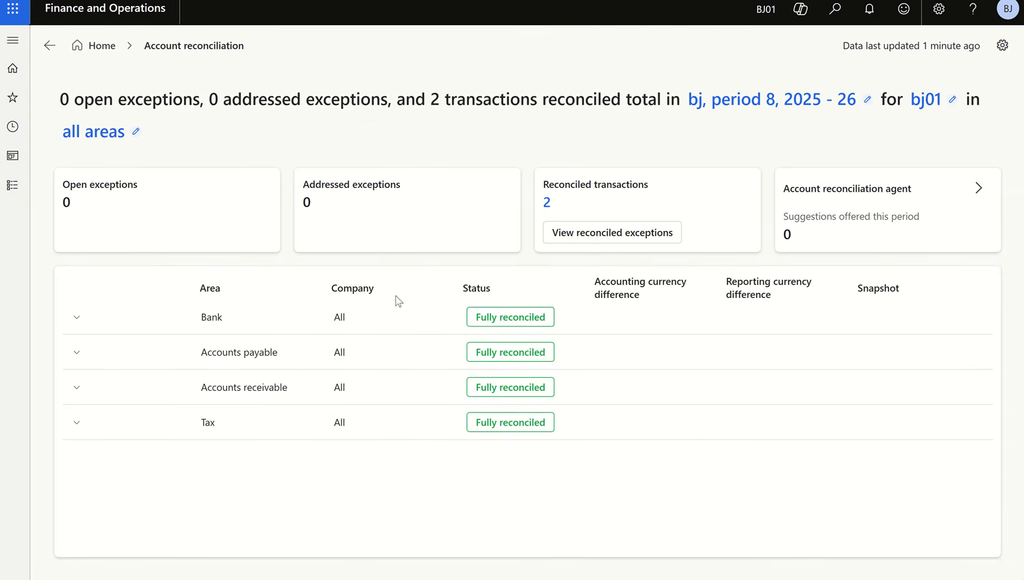
{"action": "left_click", "coordinate": [76, 354]}
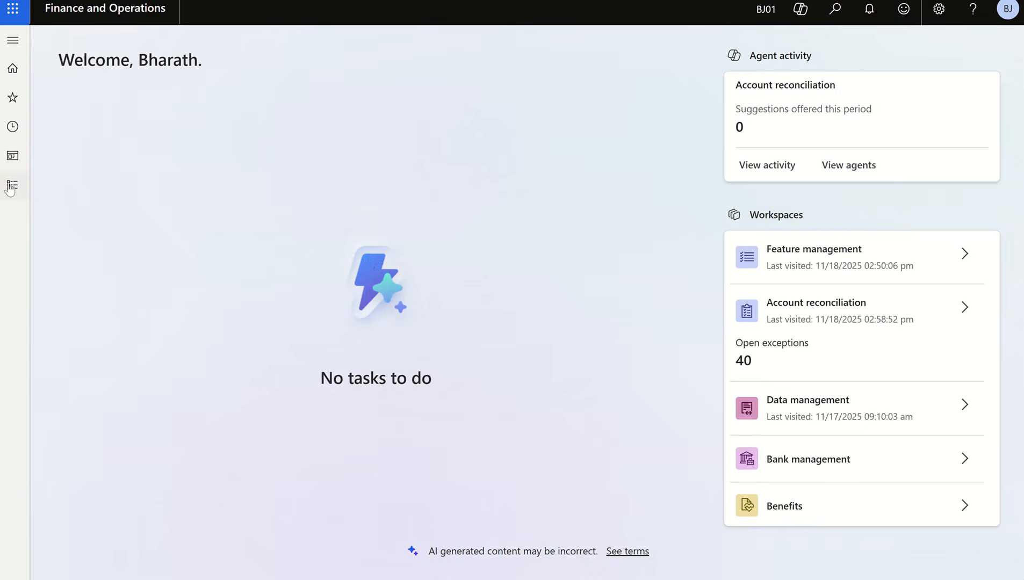
- Open the Accounts payable invoice journal and post the Ven_In journal BJ01-000004 for vendor Yardly
{"action": "left_click", "coordinate": [11, 188]}
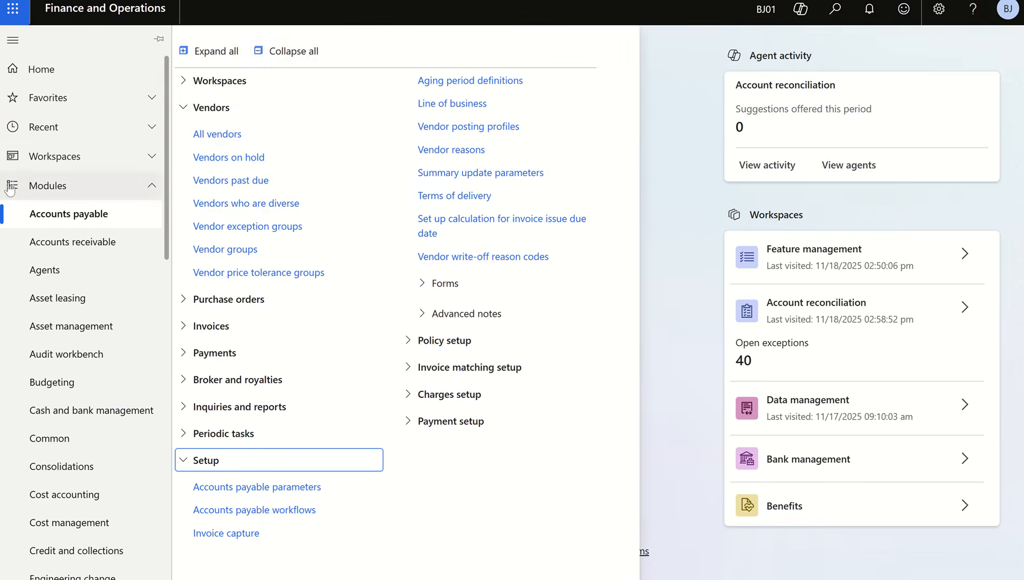
{"action": "left_click", "coordinate": [312, 50]}
{"action": "left_click", "coordinate": [221, 170]}
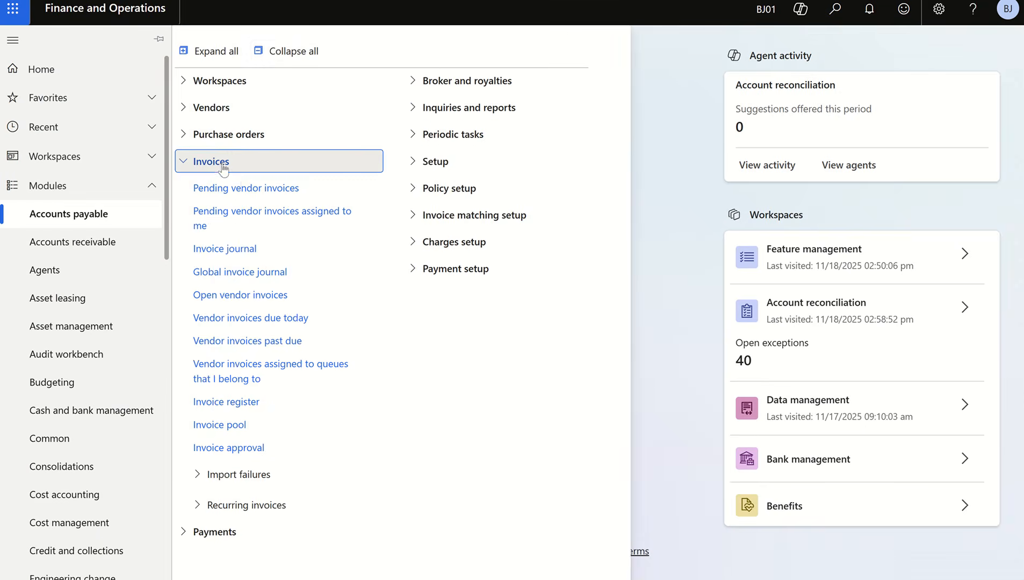
{"action": "left_click", "coordinate": [243, 250]}
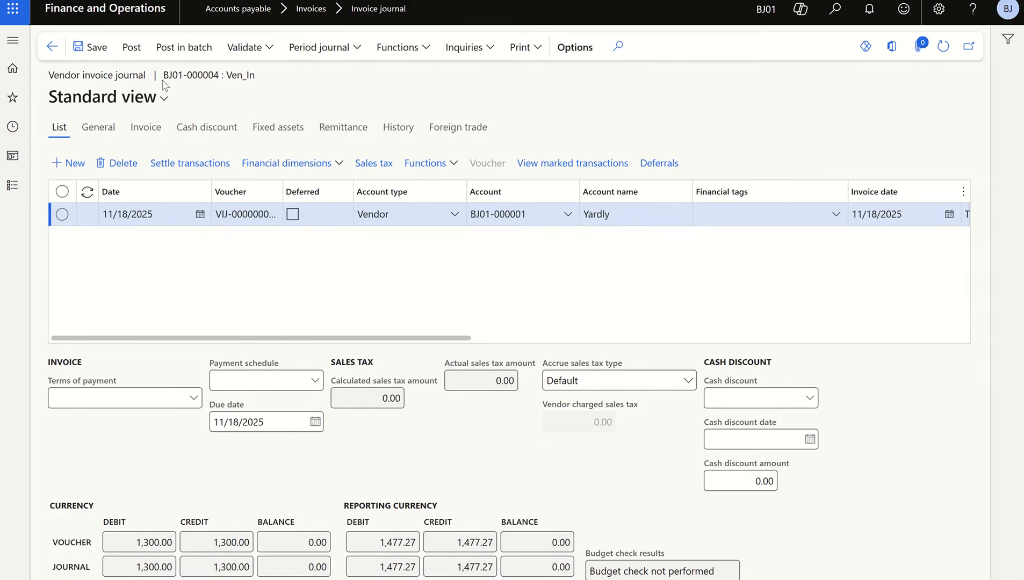
{"action": "left_click", "coordinate": [132, 47]}
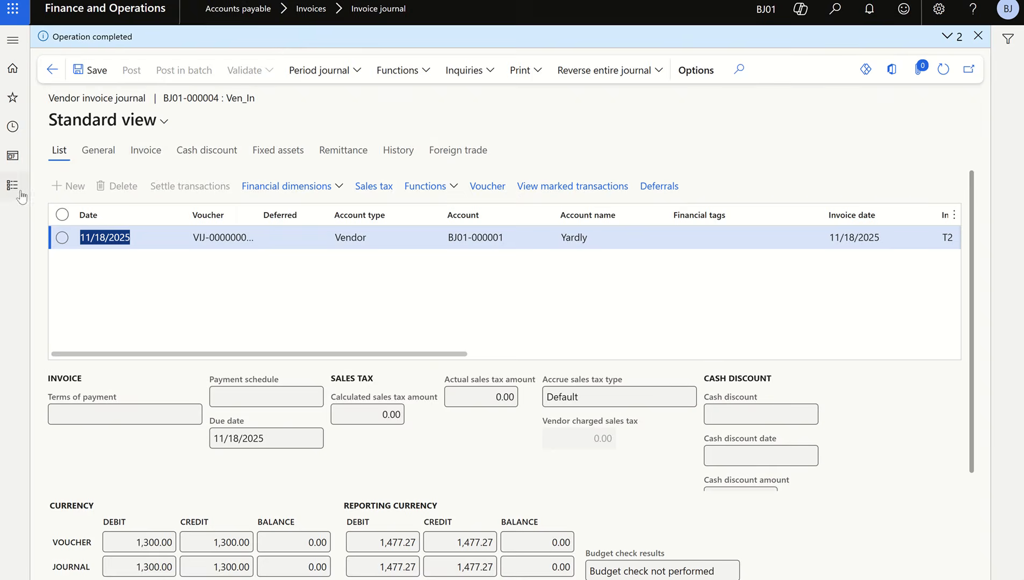
- Open the General journals page from the General ledger journal entries
{"action": "left_click", "coordinate": [17, 188]}
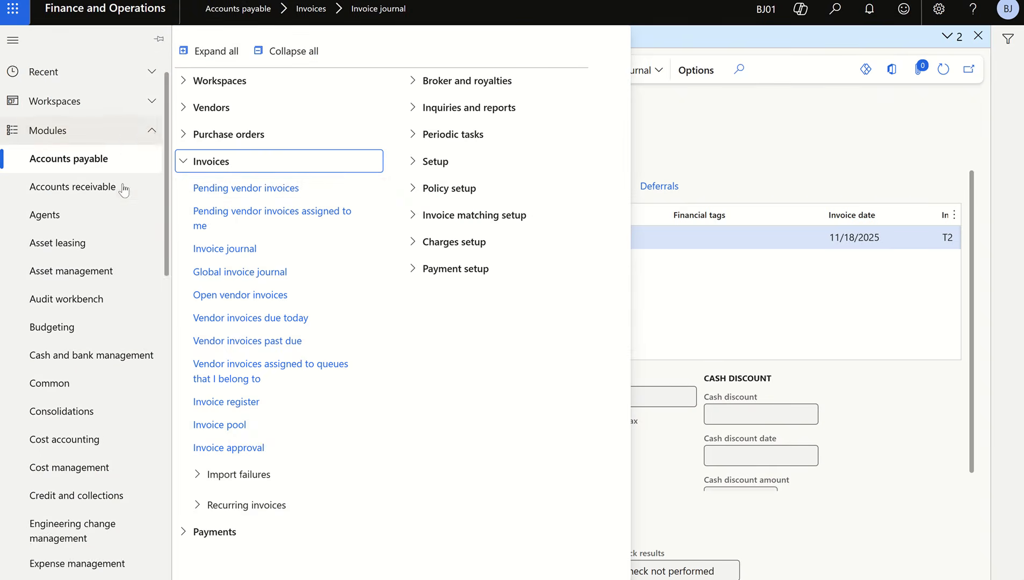
{"action": "scroll", "coordinate": [123, 190], "scroll_direction": "down", "scroll_amount": 5}
{"action": "left_click", "coordinate": [71, 357]}
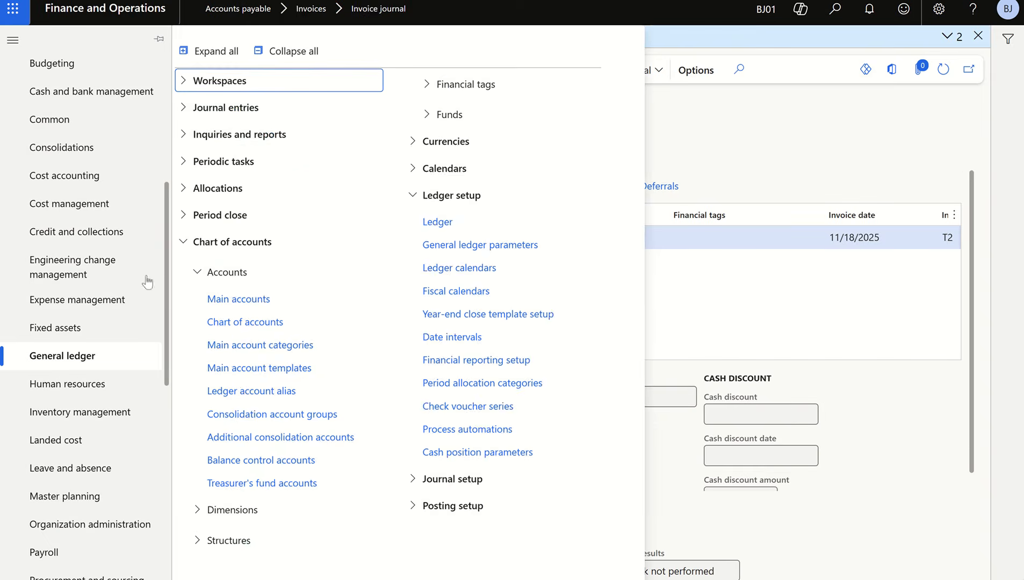
{"action": "left_click", "coordinate": [269, 51]}
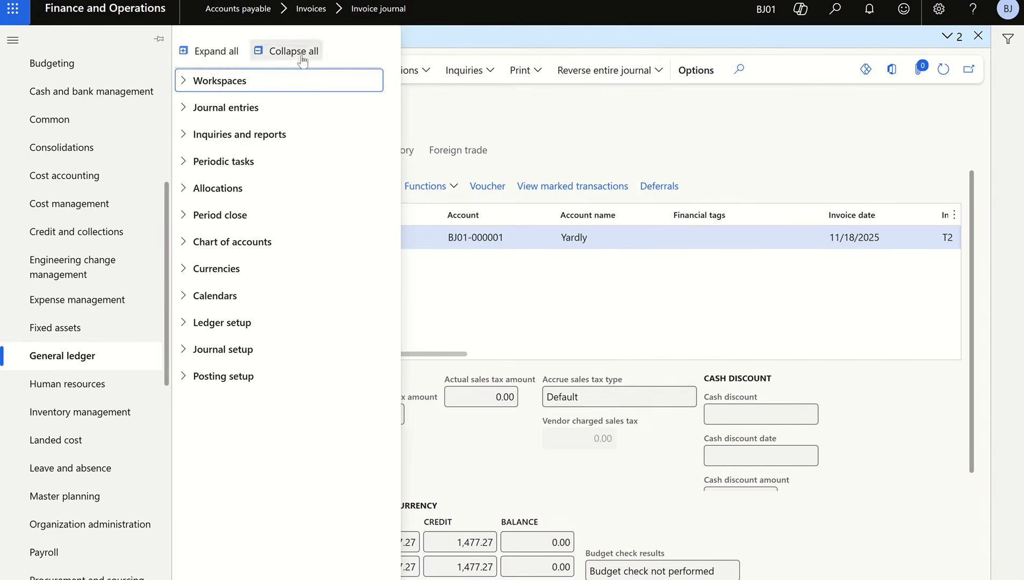
{"action": "left_click", "coordinate": [232, 108]}
{"action": "left_click", "coordinate": [235, 136]}
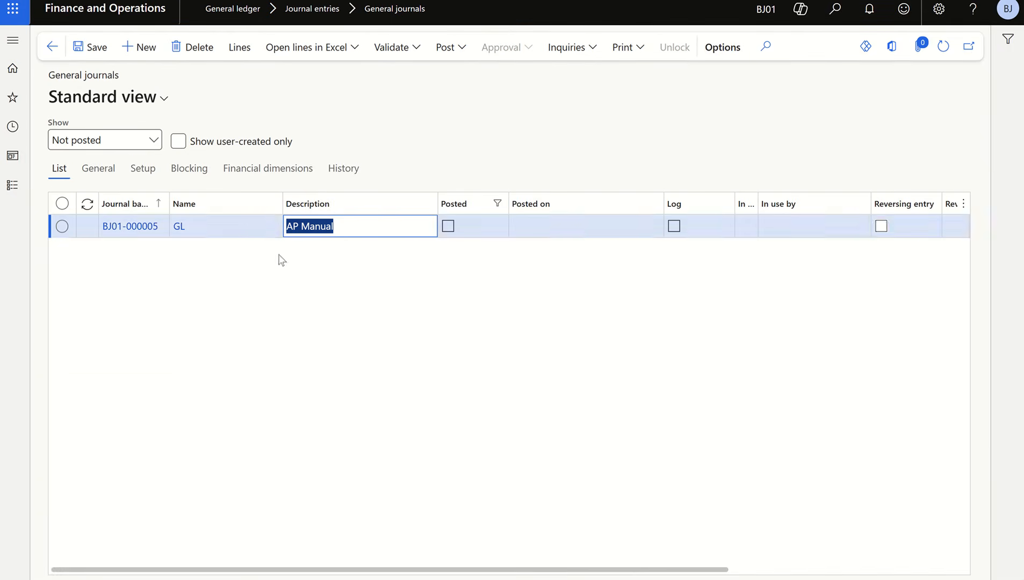
- Open the lines of the AP Manual general journal and post it, and check the Account reconciliation workspace
{"action": "left_click", "coordinate": [242, 54]}
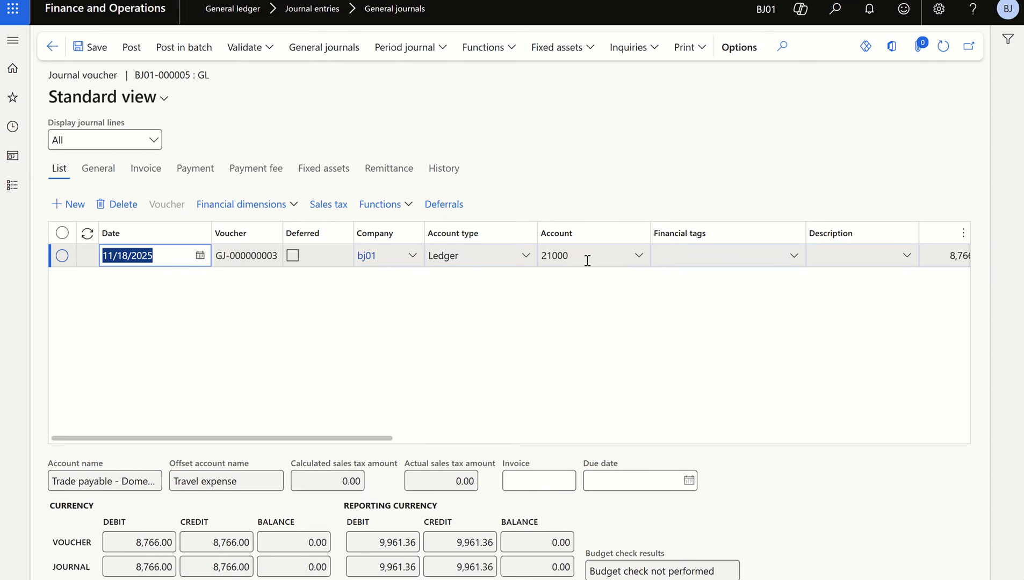
{"action": "left_click", "coordinate": [131, 46]}
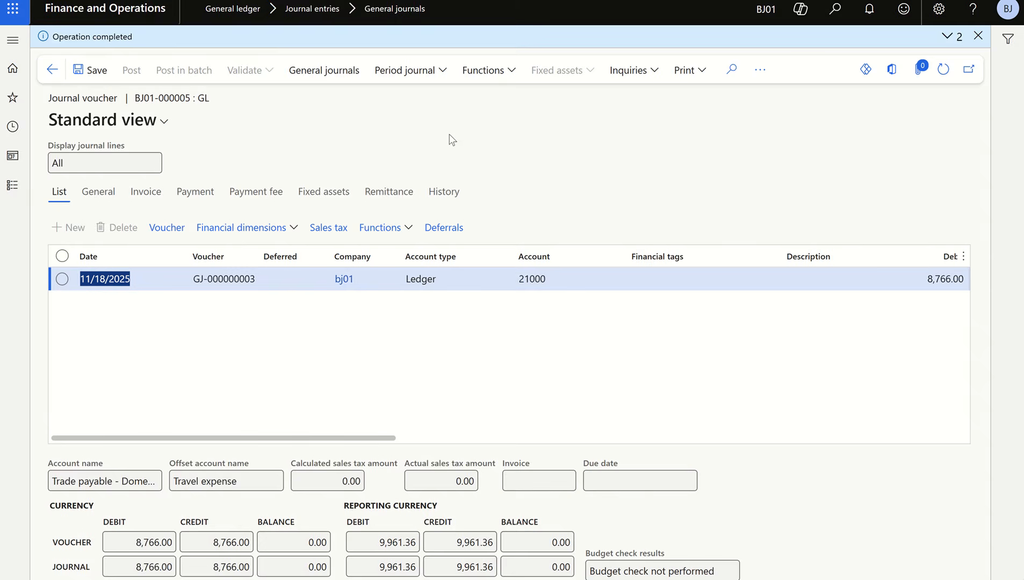
{"action": "left_click", "coordinate": [126, 1]}
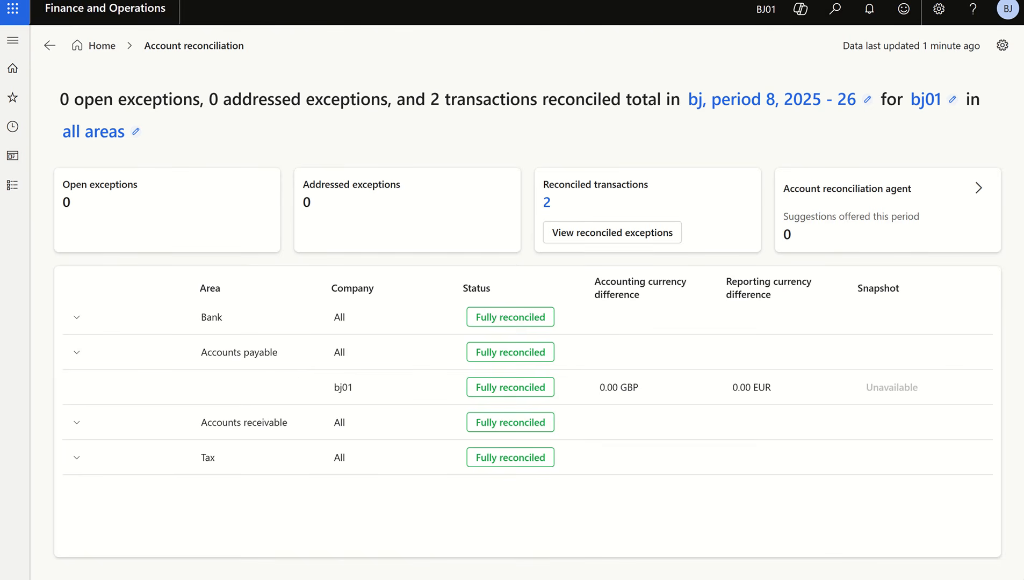
{"action": "left_click", "coordinate": [419, 1]}
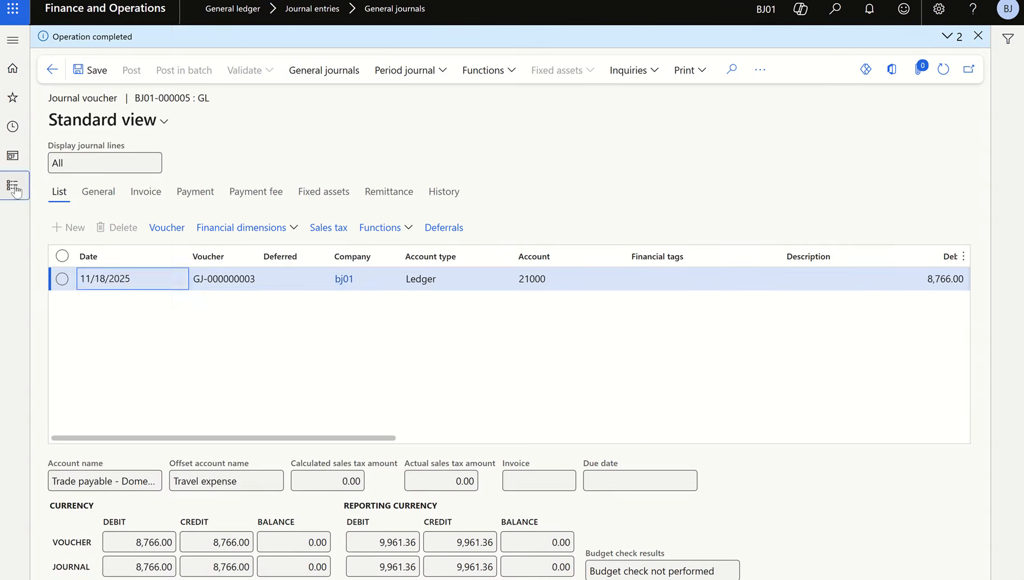
- Open Process automations from the System administration setup and show its background processes
{"action": "left_click", "coordinate": [13, 184]}
{"action": "scroll", "coordinate": [86, 279], "scroll_direction": "down", "scroll_amount": 10}
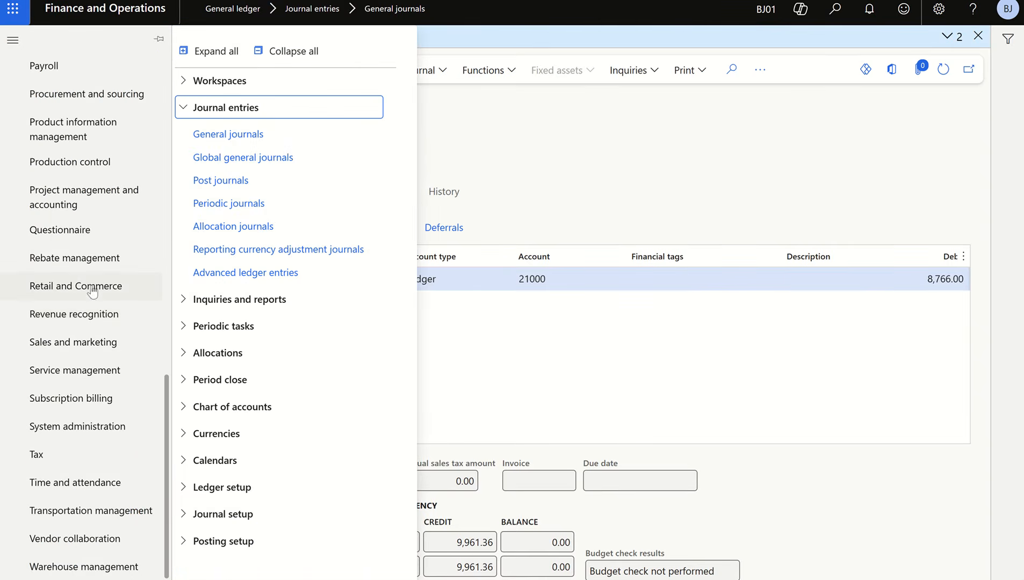
{"action": "left_click", "coordinate": [91, 435]}
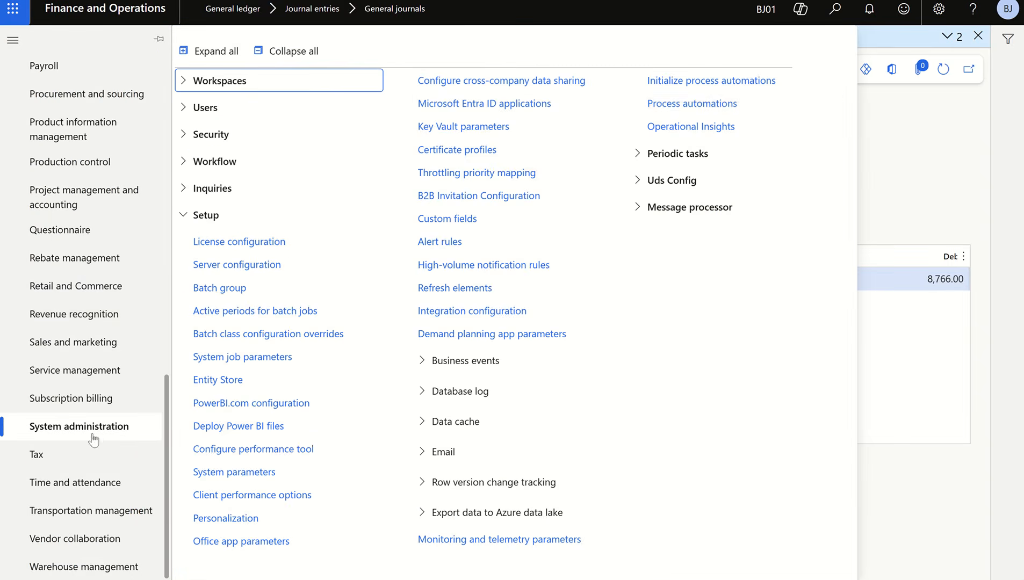
{"action": "left_click", "coordinate": [691, 104]}
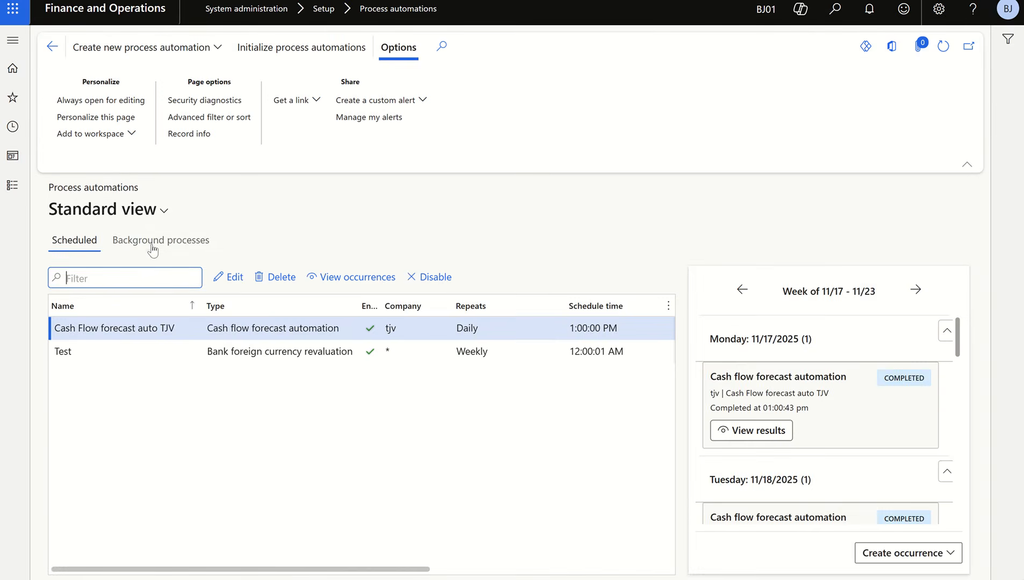
{"action": "left_click", "coordinate": [160, 242]}
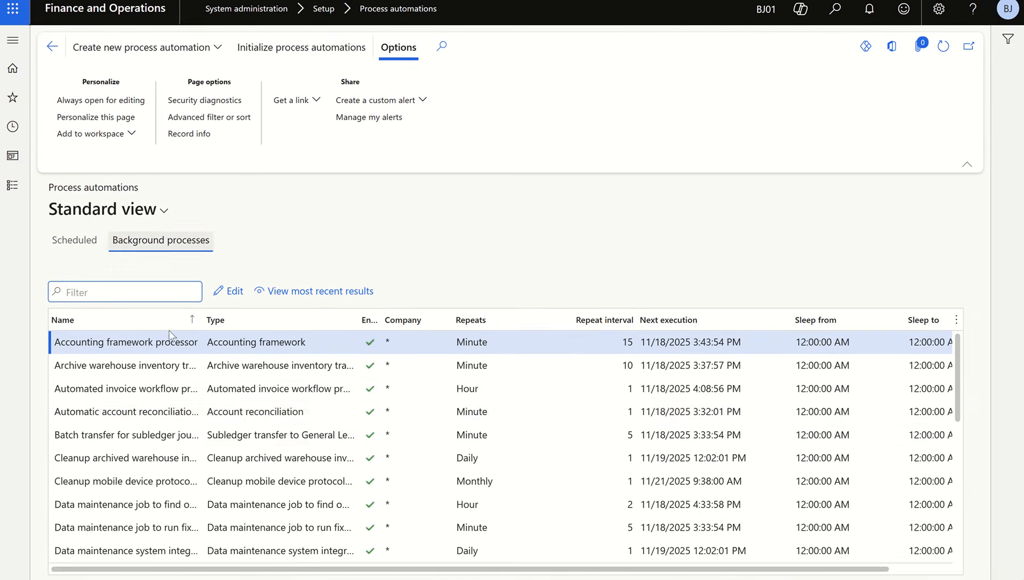
- Review the execution parameters of the Automatic account reconciliation background process and close its edit form
{"action": "left_click", "coordinate": [132, 411]}
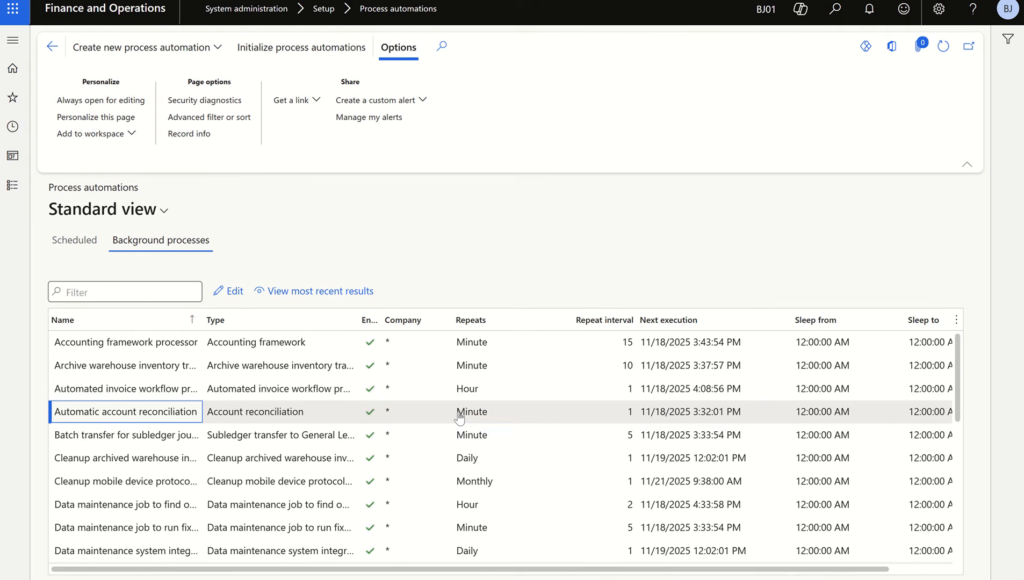
{"action": "left_click", "coordinate": [231, 291]}
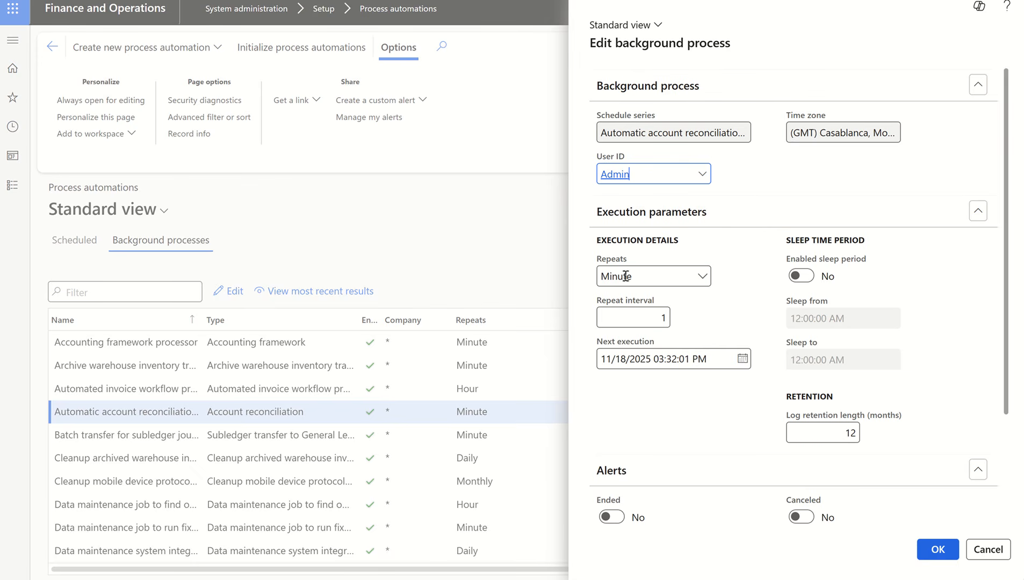
{"action": "left_click", "coordinate": [930, 557]}
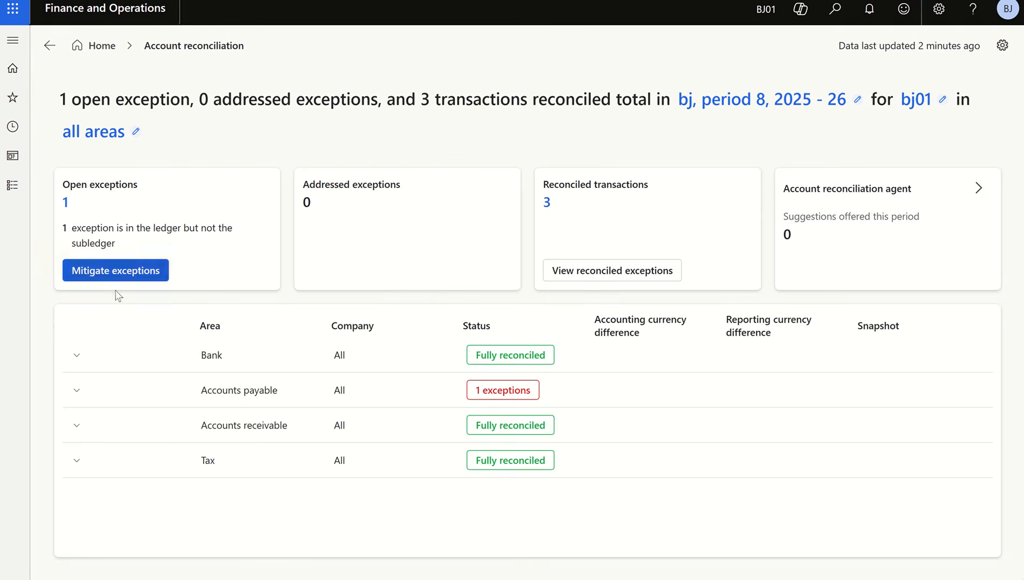
- Expand the workspace's Accounts payable area, open the open exception for mitigation, and examine its activity, subledger and ledger details
{"action": "left_click", "coordinate": [77, 391]}
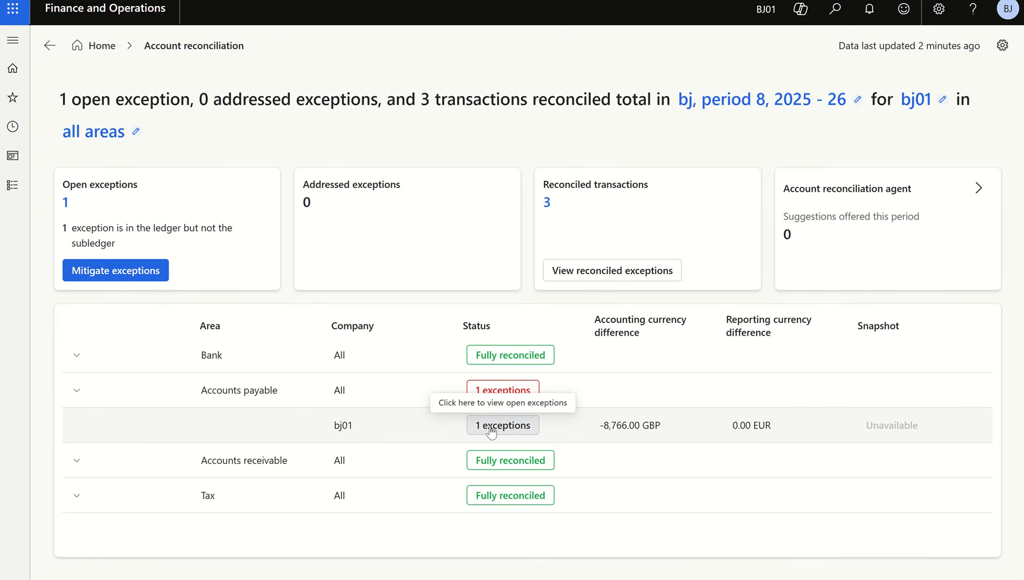
{"action": "left_click", "coordinate": [92, 274]}
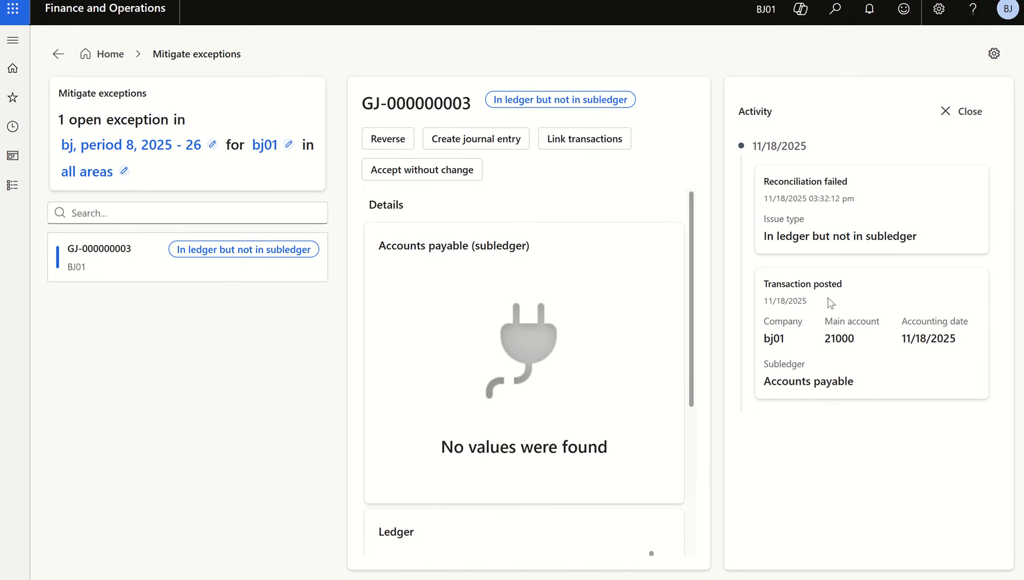
{"action": "left_click_drag", "start_coordinate": [845, 285], "coordinate": [763, 285]}
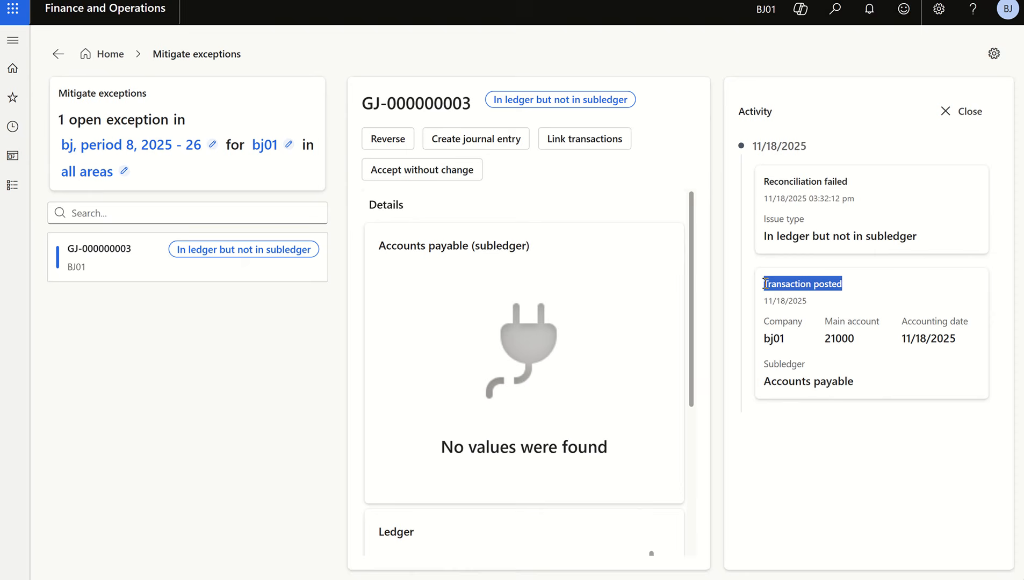
{"action": "left_click", "coordinate": [839, 458]}
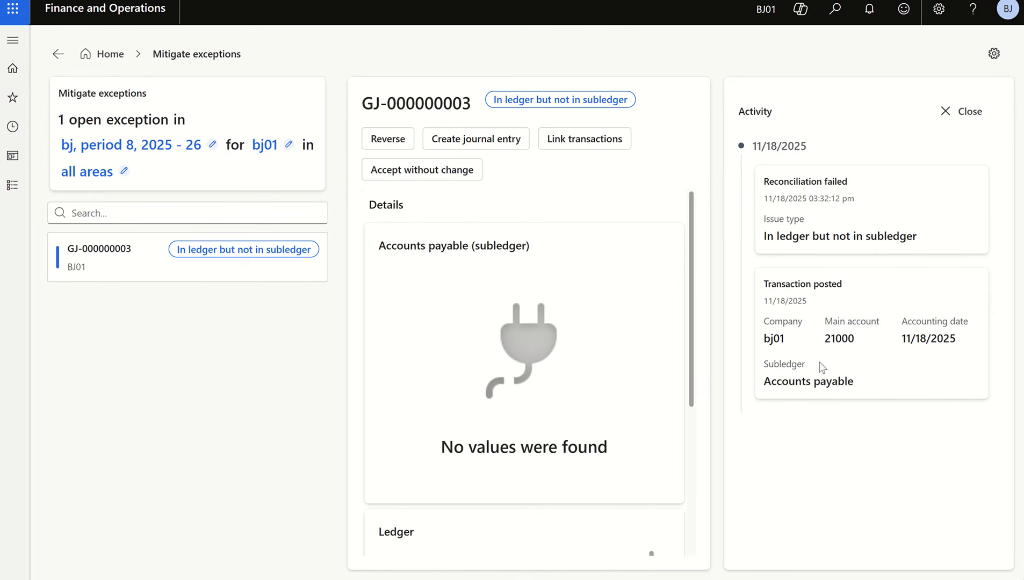
{"action": "left_click_drag", "start_coordinate": [764, 381], "coordinate": [772, 381]}
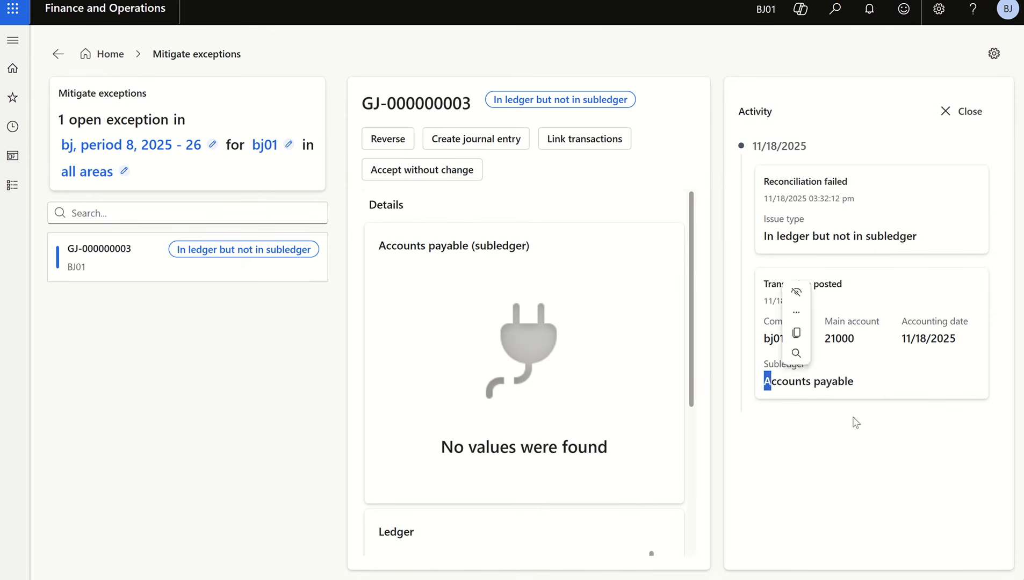
{"action": "left_click", "coordinate": [854, 419]}
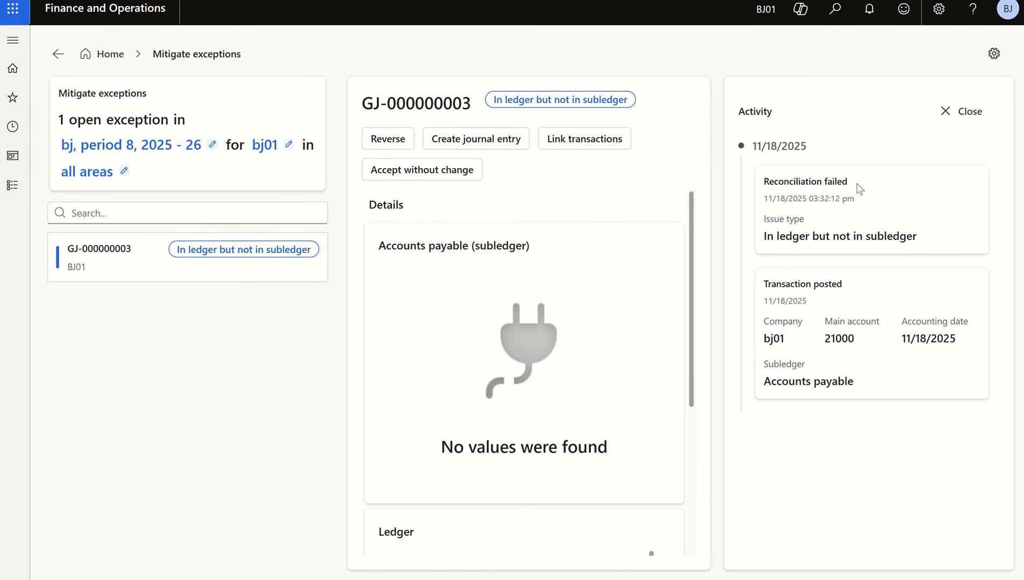
{"action": "left_click_drag", "start_coordinate": [857, 188], "coordinate": [764, 184]}
{"action": "left_click", "coordinate": [852, 475]}
{"action": "scroll", "coordinate": [580, 247], "scroll_direction": "down", "scroll_amount": 4}
{"action": "scroll", "coordinate": [483, 319], "scroll_direction": "up", "scroll_amount": 4}
{"action": "scroll", "coordinate": [558, 246], "scroll_direction": "down", "scroll_amount": 1}
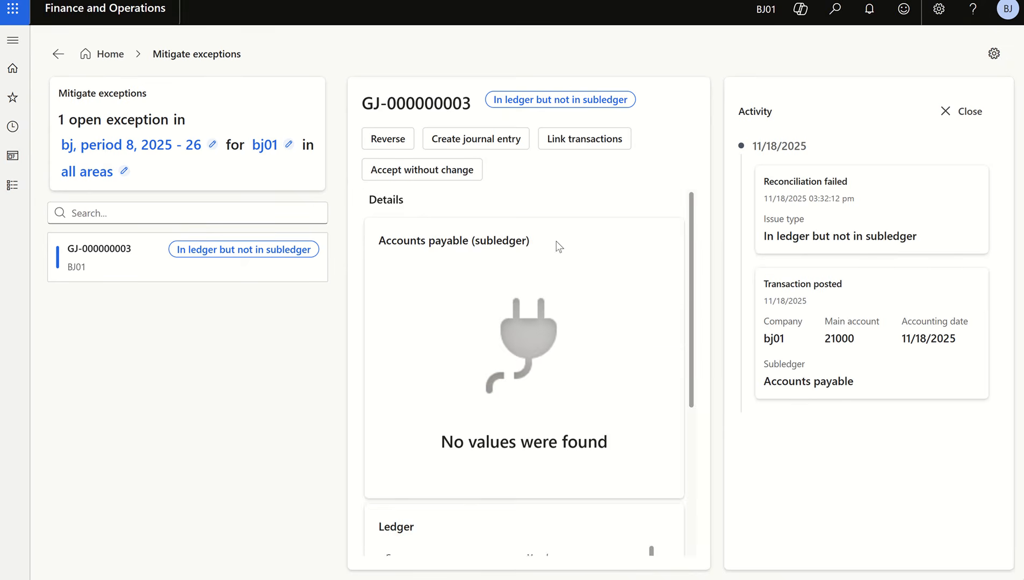
{"action": "scroll", "coordinate": [558, 246], "scroll_direction": "down", "scroll_amount": 4}
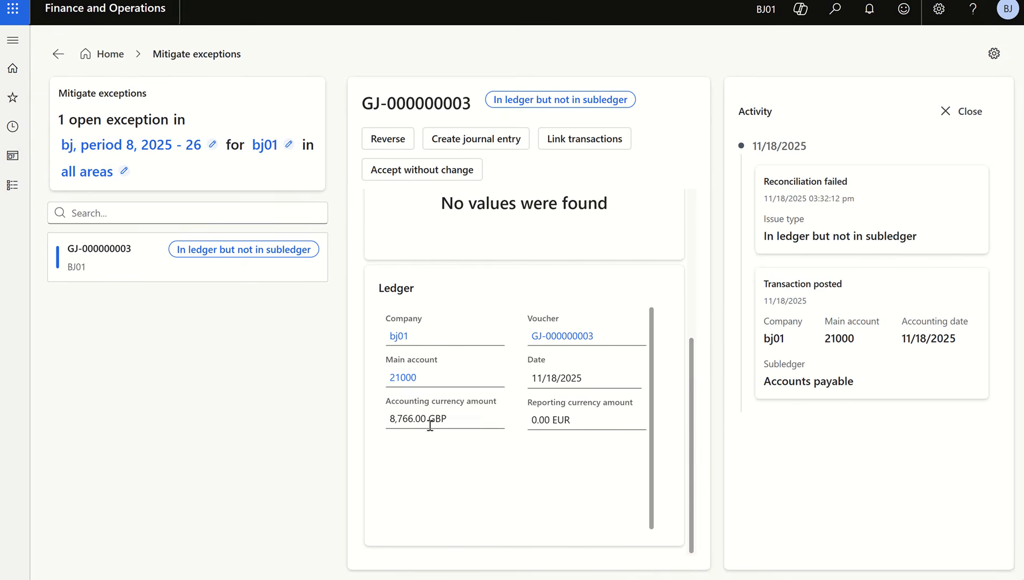
{"action": "scroll", "coordinate": [475, 435], "scroll_direction": "up", "scroll_amount": 5}
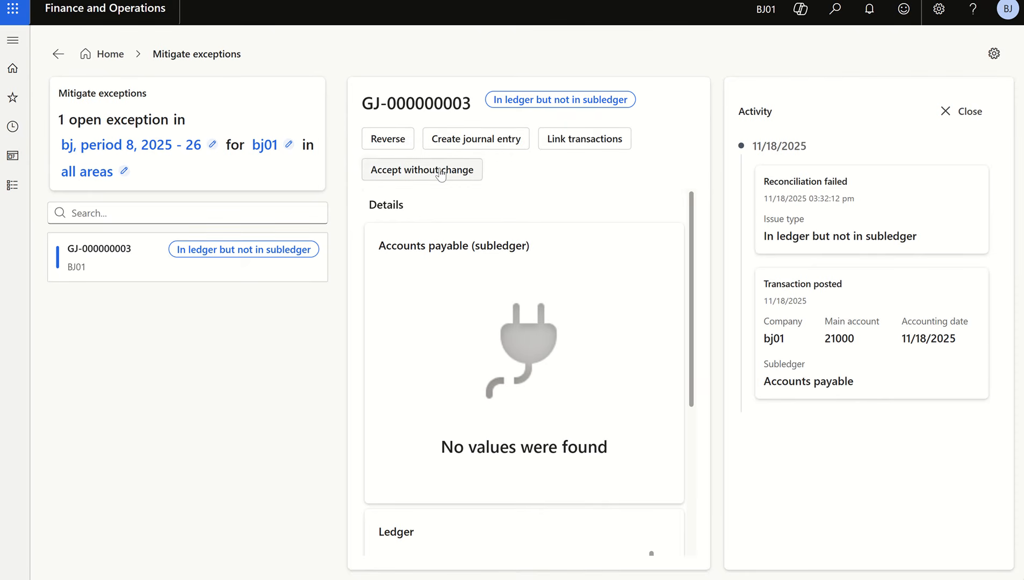
- Start reversing the exception's transaction GJ-000000003 with the reason comment "manual entry"
{"action": "left_click", "coordinate": [388, 141]}
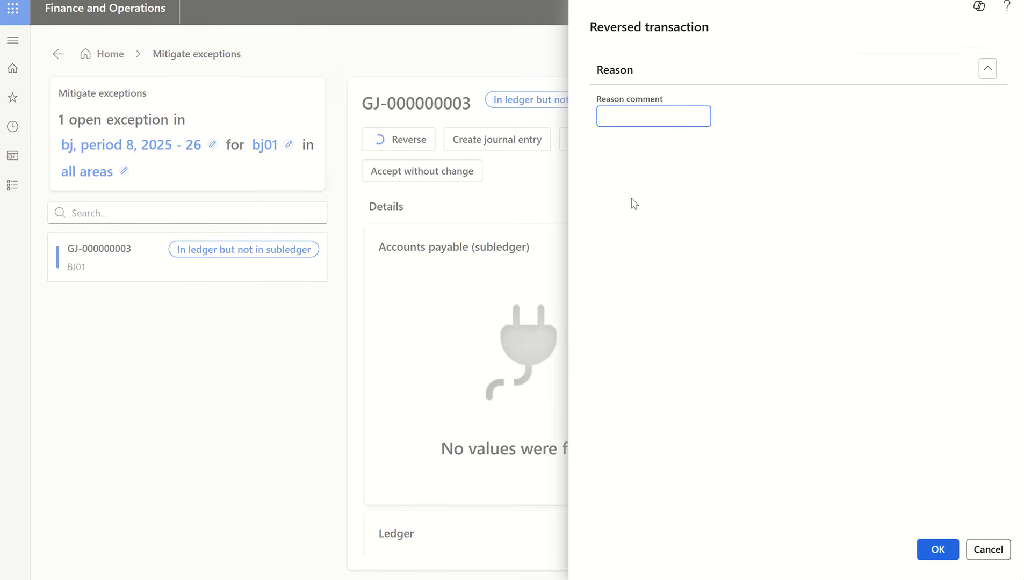
{"action": "type", "text": "manual entry"}
{"action": "left_click", "coordinate": [936, 556]}
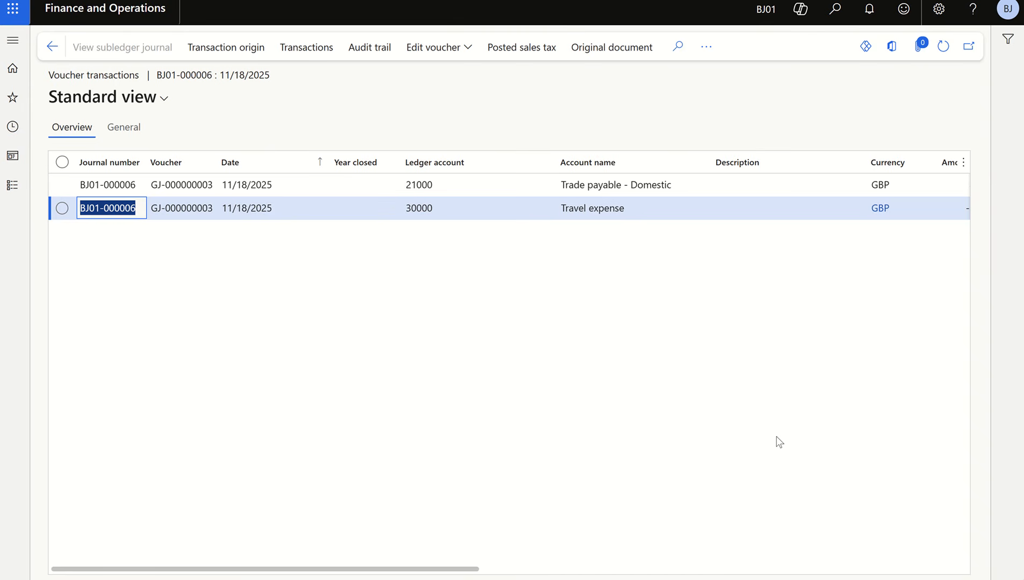
- Reverse the voucher GJ-000000003 transactions with existing dates for reversal enabled, and return to Mitigate exceptions
{"action": "left_click", "coordinate": [527, 356]}
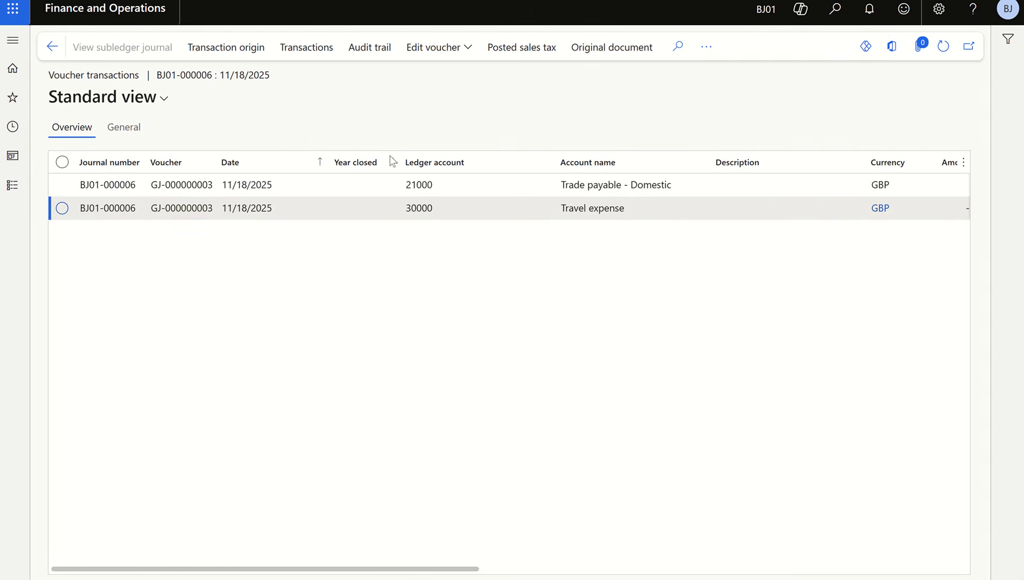
{"action": "left_click", "coordinate": [704, 48]}
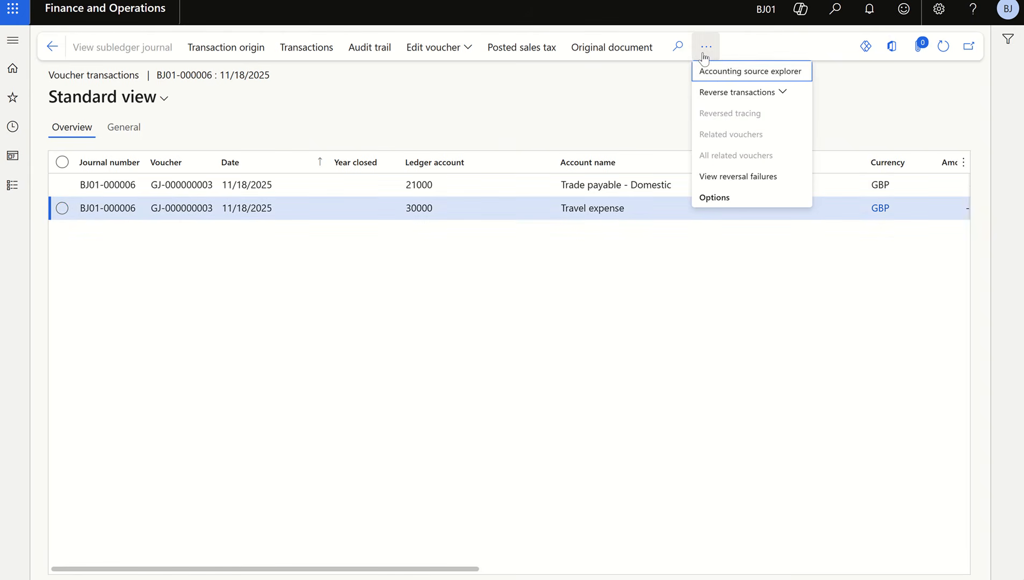
{"action": "left_click", "coordinate": [744, 96]}
{"action": "left_click", "coordinate": [708, 179]}
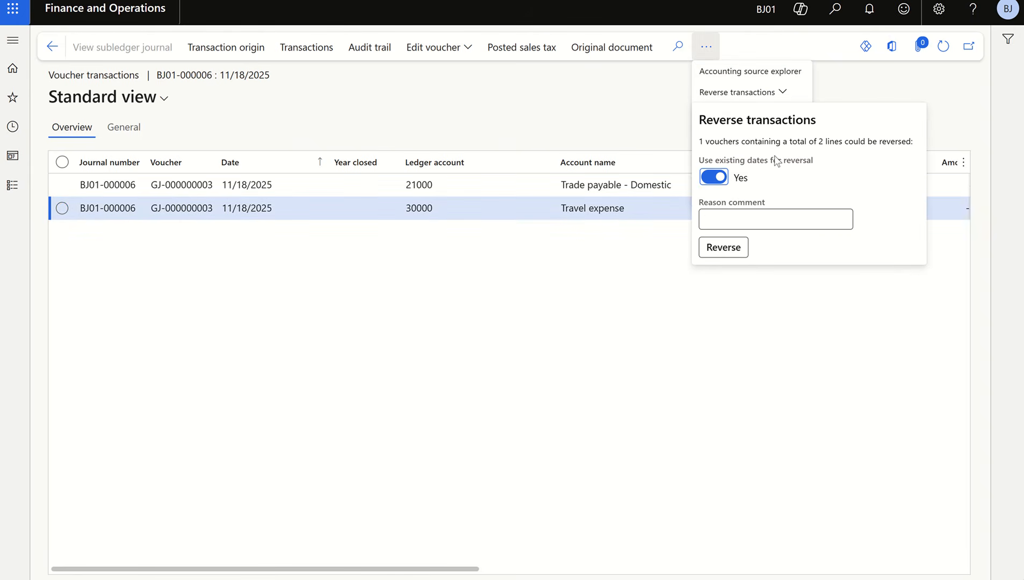
{"action": "left_click", "coordinate": [723, 249]}
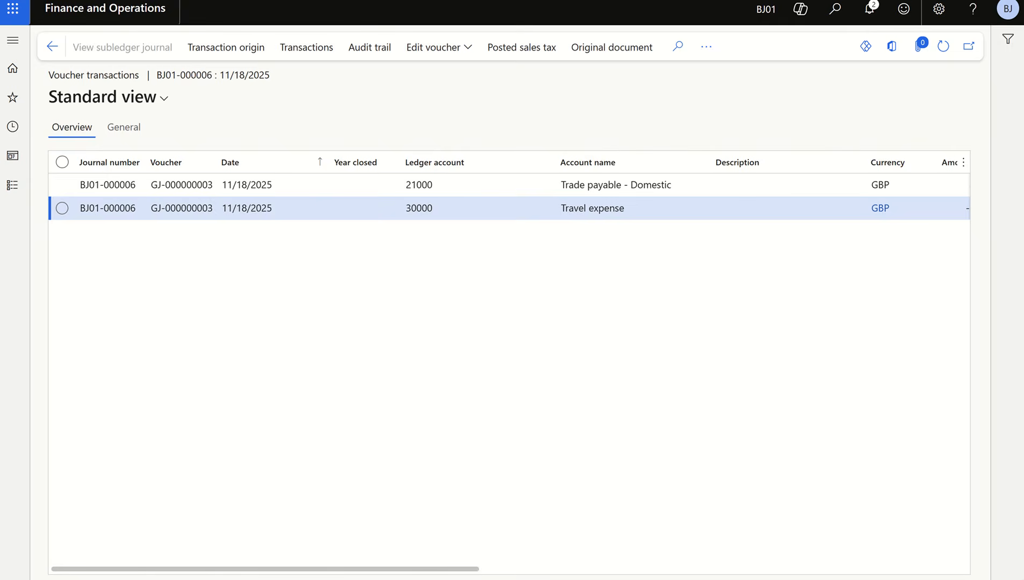
{"action": "left_click", "coordinate": [52, 47]}
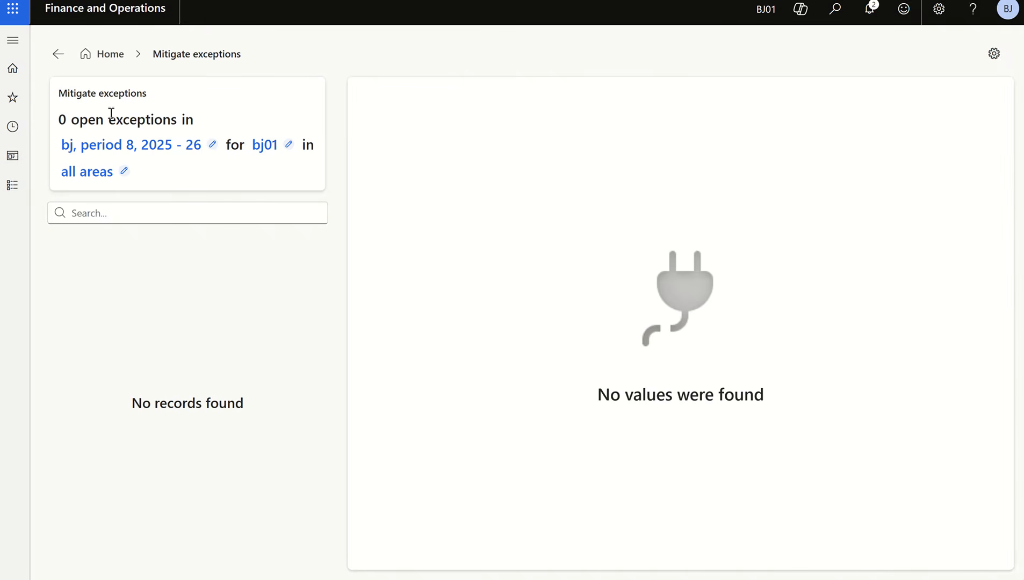
- View the addressed exceptions from the Account reconciliation workspace, examine the subledger, ledger and activity details of GJ-000000003, and return to the workspace
{"action": "left_click", "coordinate": [58, 60]}
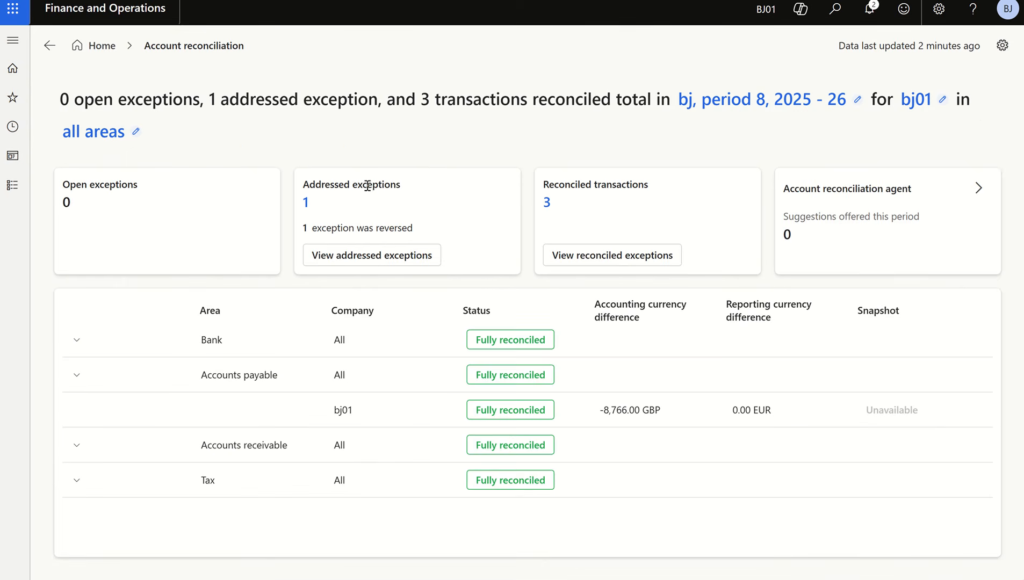
{"action": "left_click", "coordinate": [371, 256]}
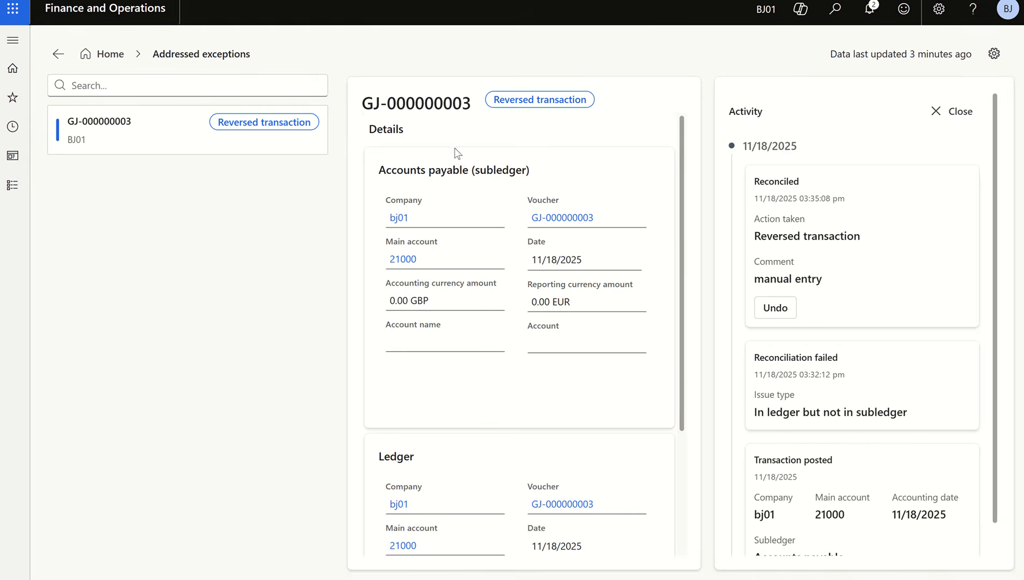
{"action": "scroll", "coordinate": [511, 189], "scroll_direction": "down", "scroll_amount": 1}
{"action": "scroll", "coordinate": [512, 189], "scroll_direction": "down", "scroll_amount": 2}
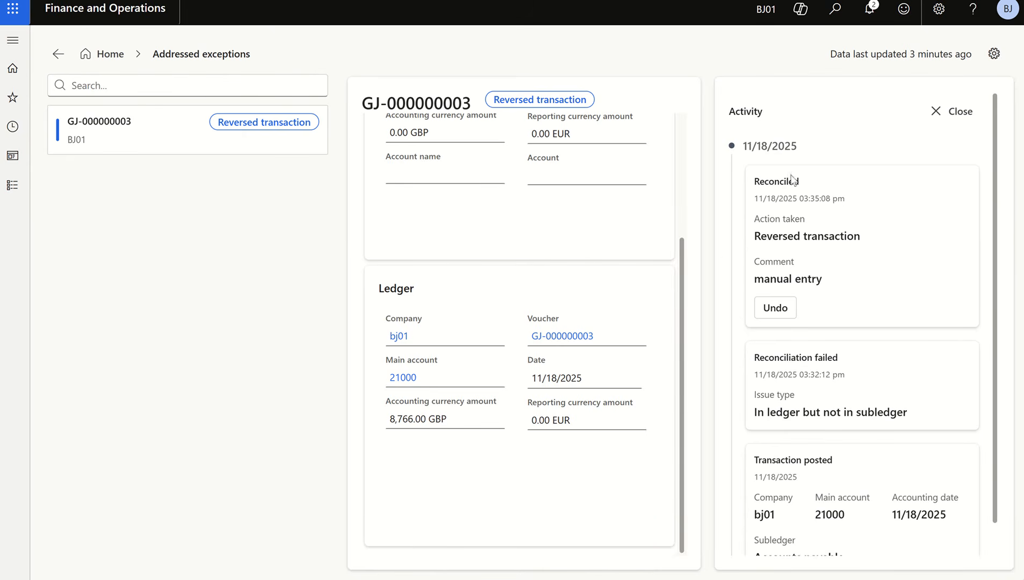
{"action": "left_click_drag", "start_coordinate": [869, 240], "coordinate": [751, 240]}
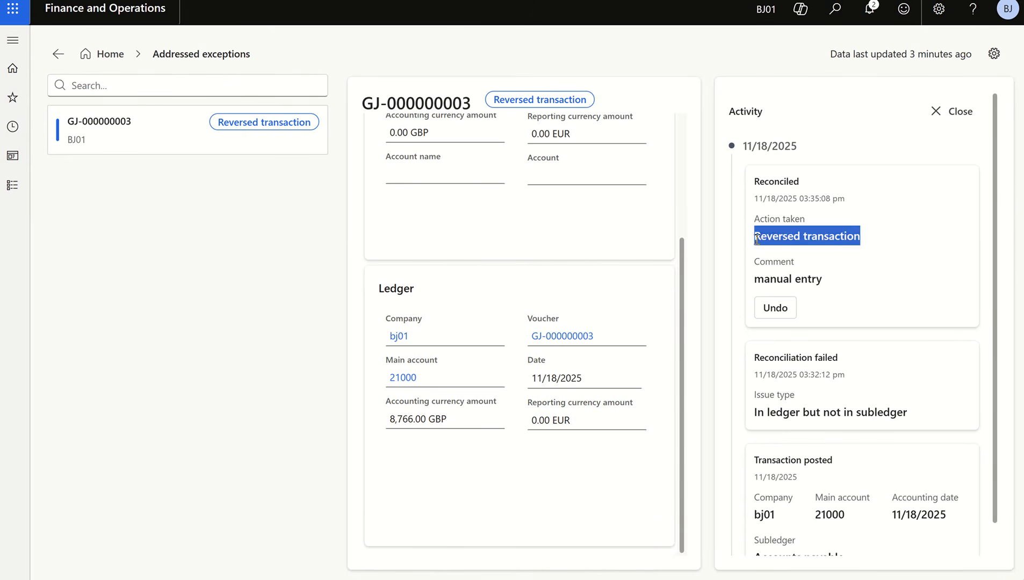
{"action": "left_click", "coordinate": [731, 255]}
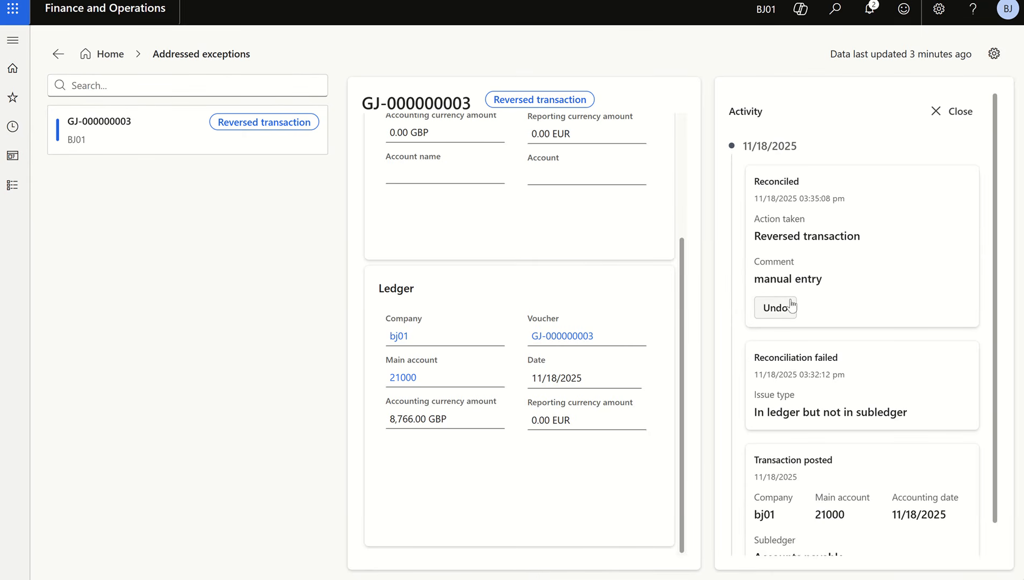
{"action": "left_click", "coordinate": [58, 54]}
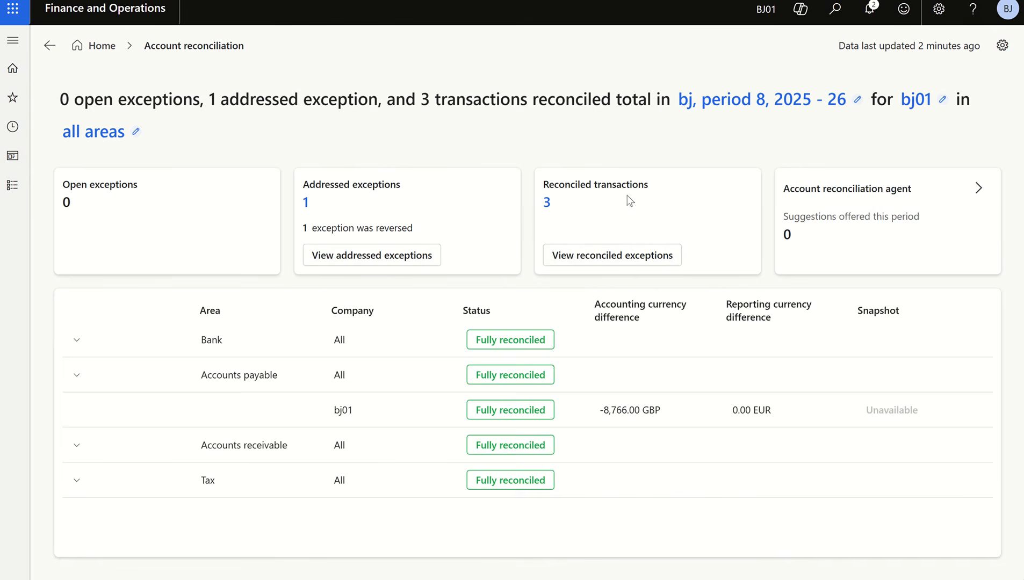
- View the reconciled transactions, select the Accounts payable line of journal batch BJ01-000005, and return to the Account reconciliation workspace
{"action": "left_click", "coordinate": [600, 261]}
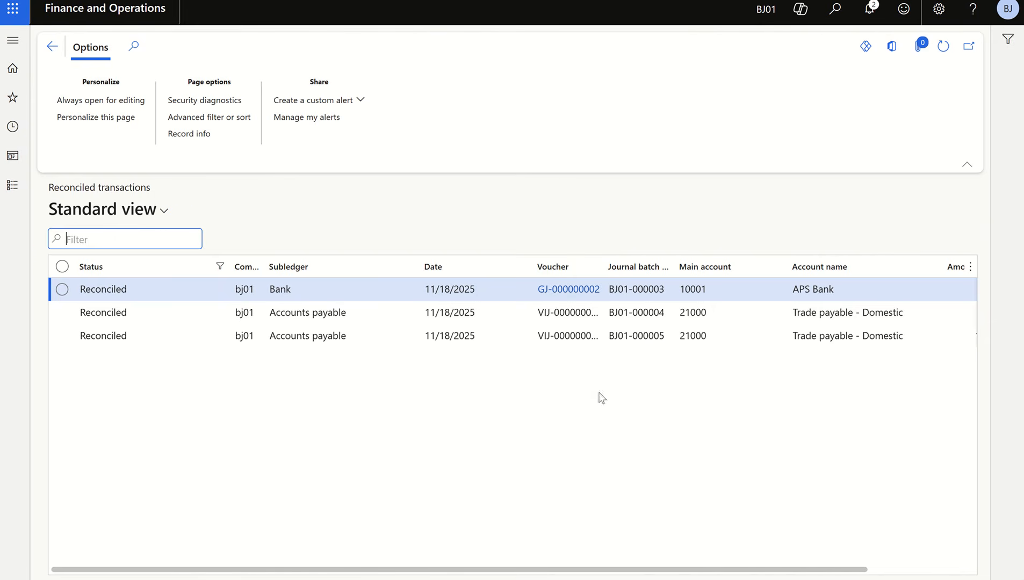
{"action": "left_click", "coordinate": [770, 337]}
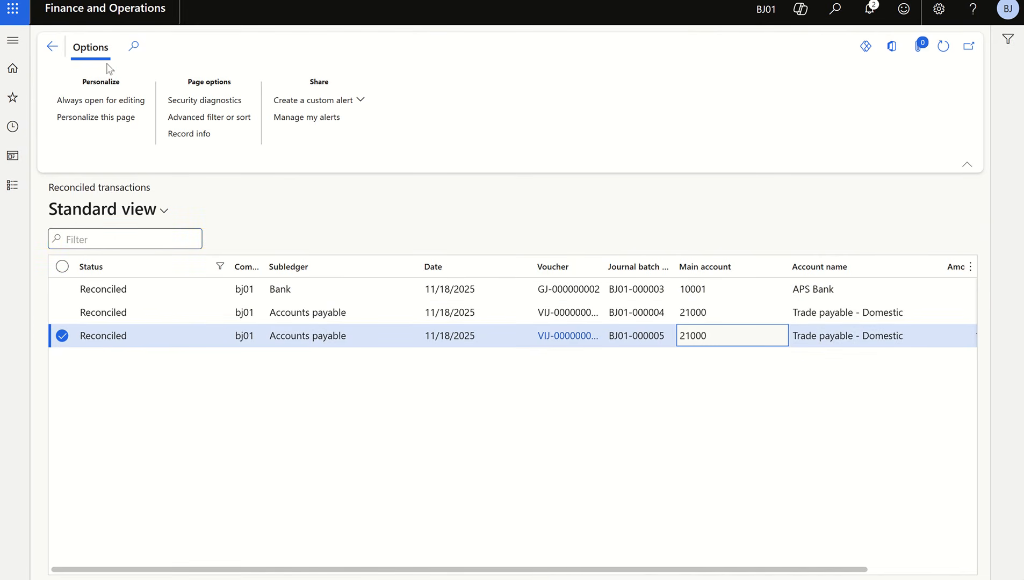
{"action": "left_click", "coordinate": [52, 51]}
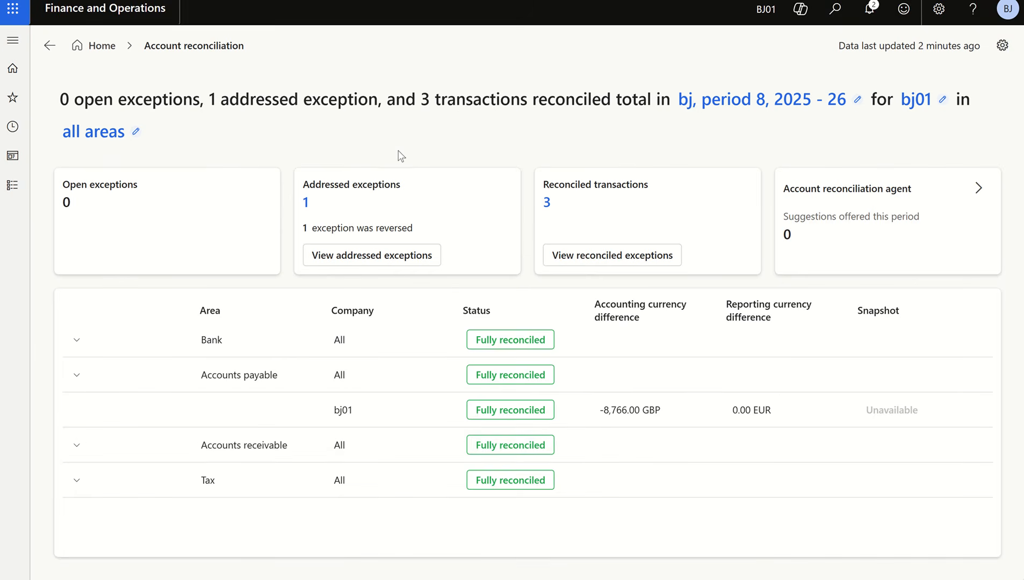